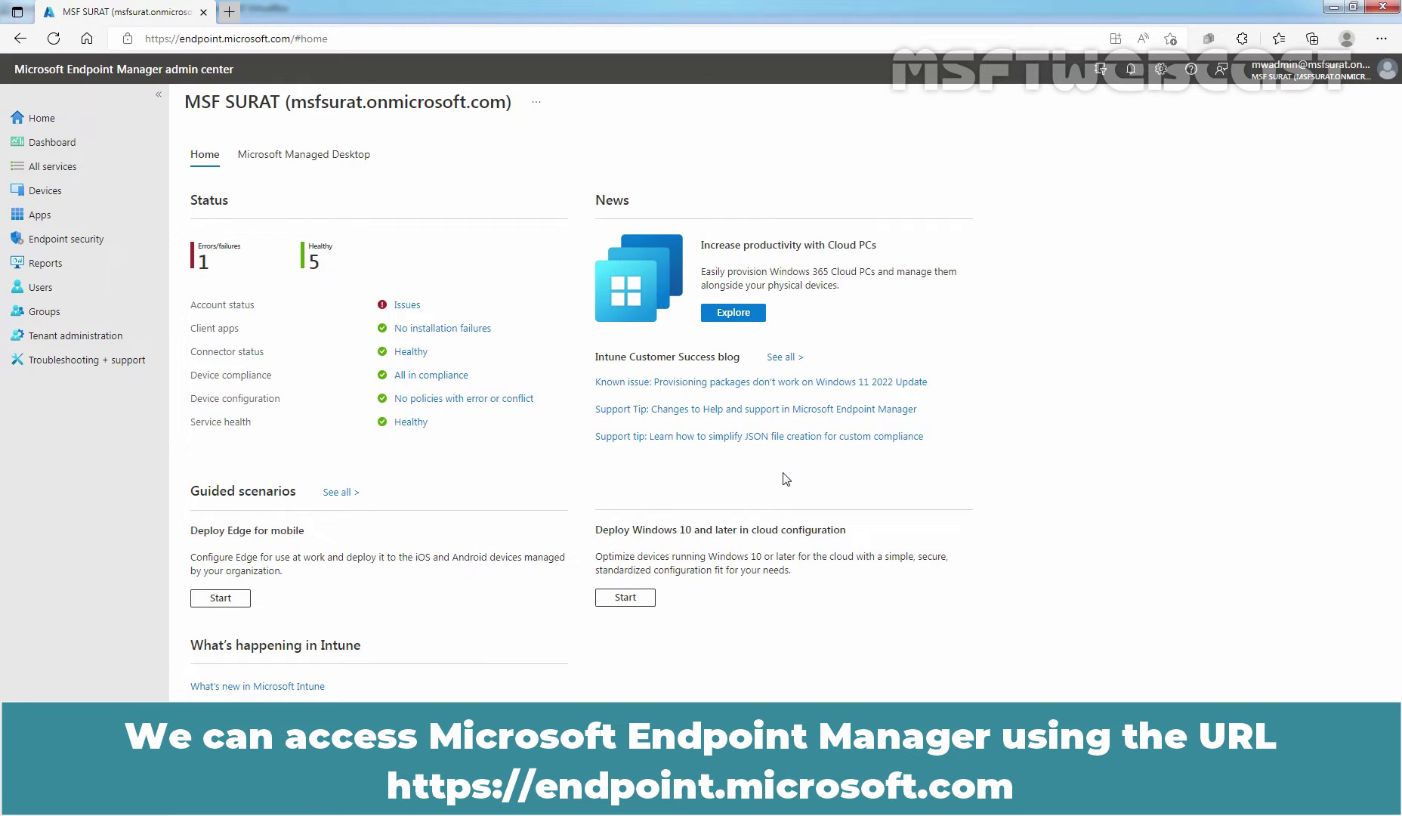
- Go to Devices > All devices and open the DESKTOP-G6O55MP device overview
left_click(47, 192)
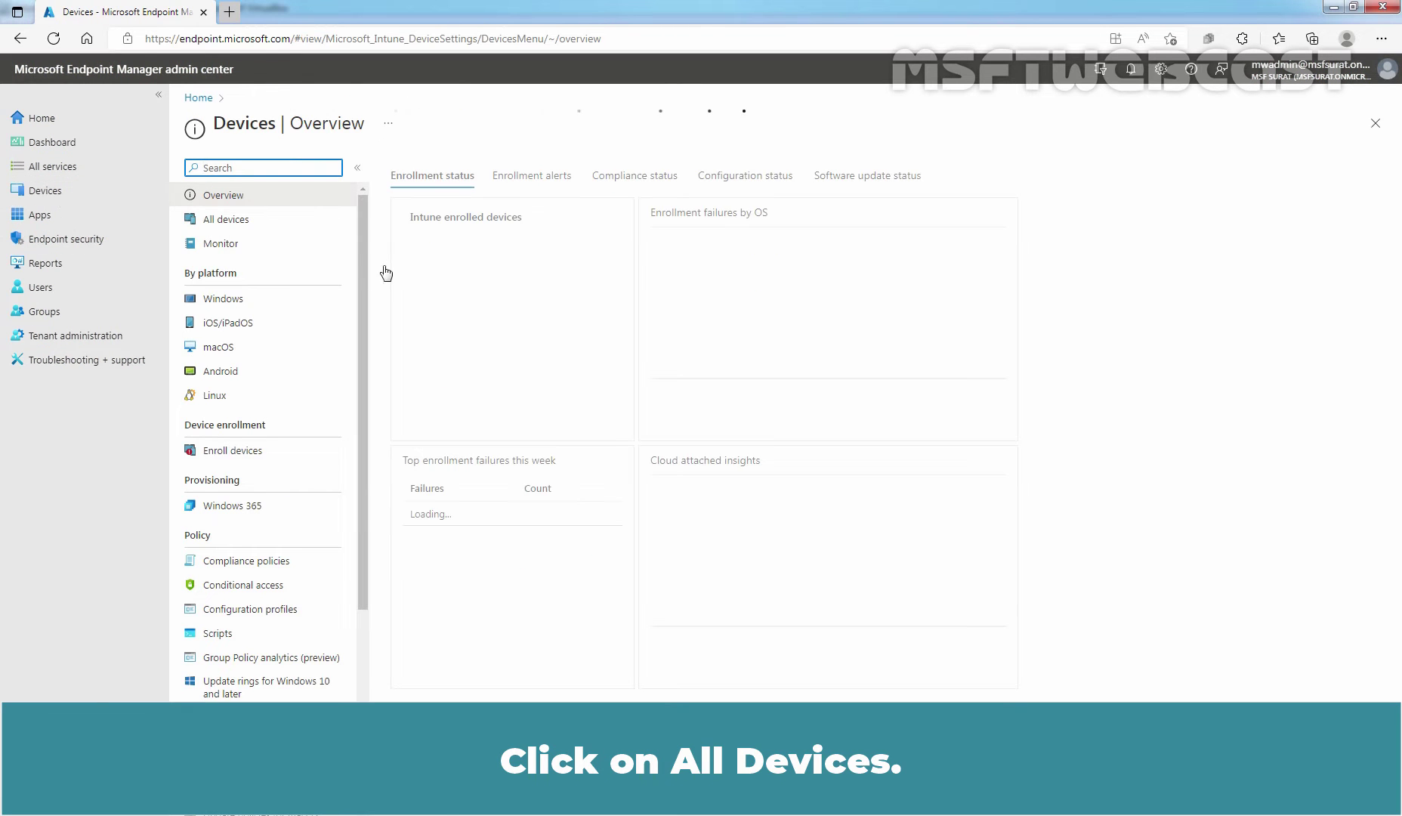
left_click(229, 220)
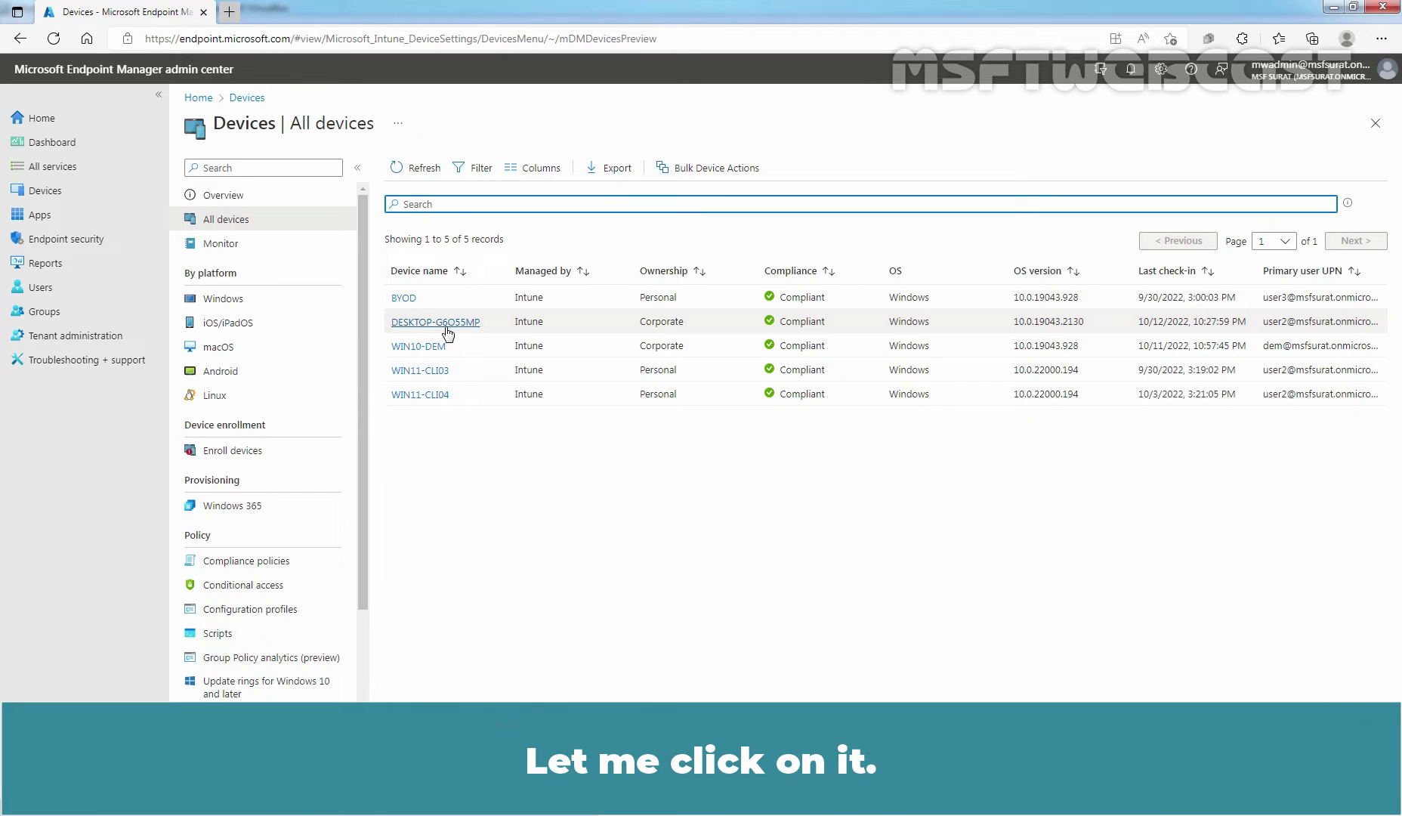
left_click(447, 327)
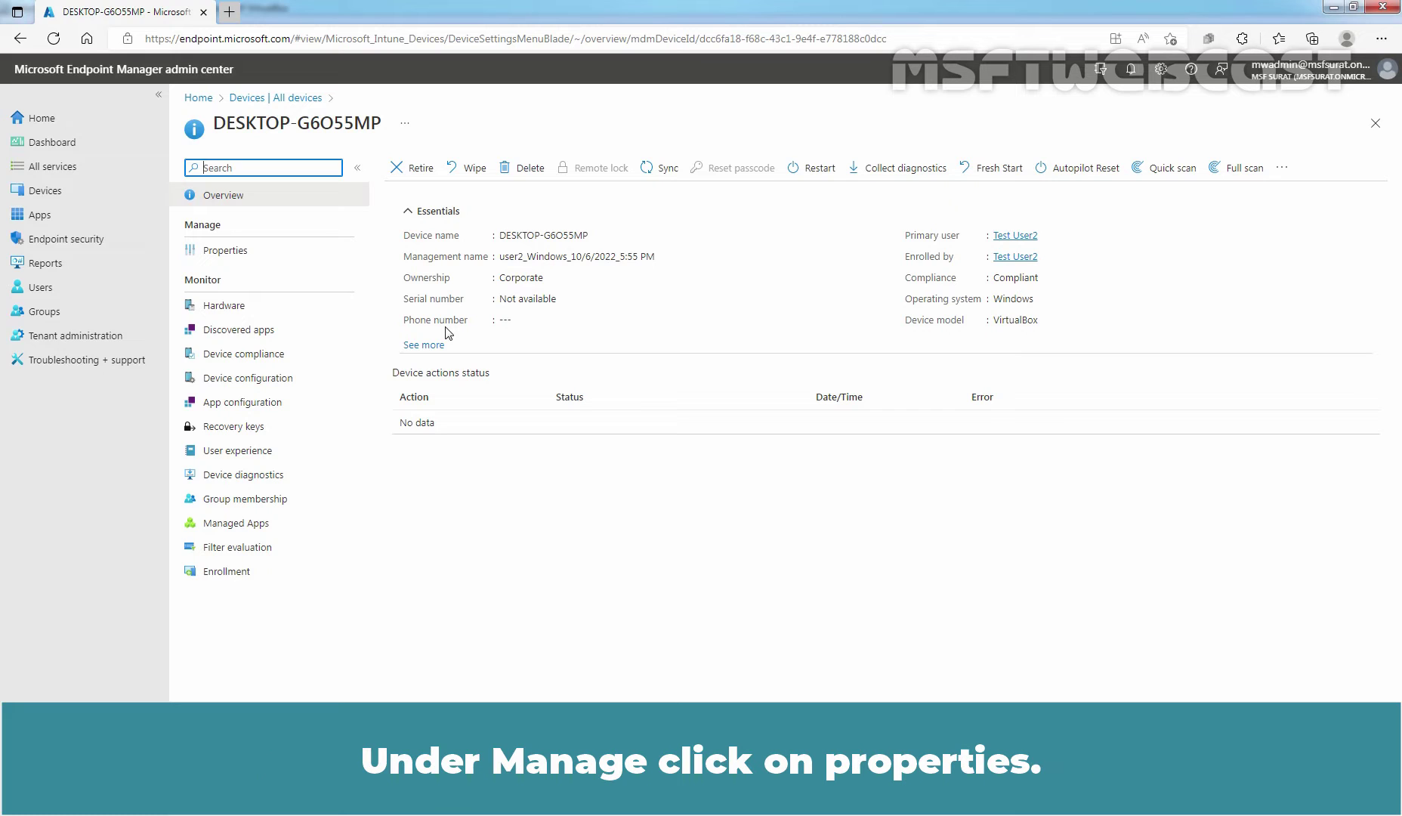
left_click(225, 256)
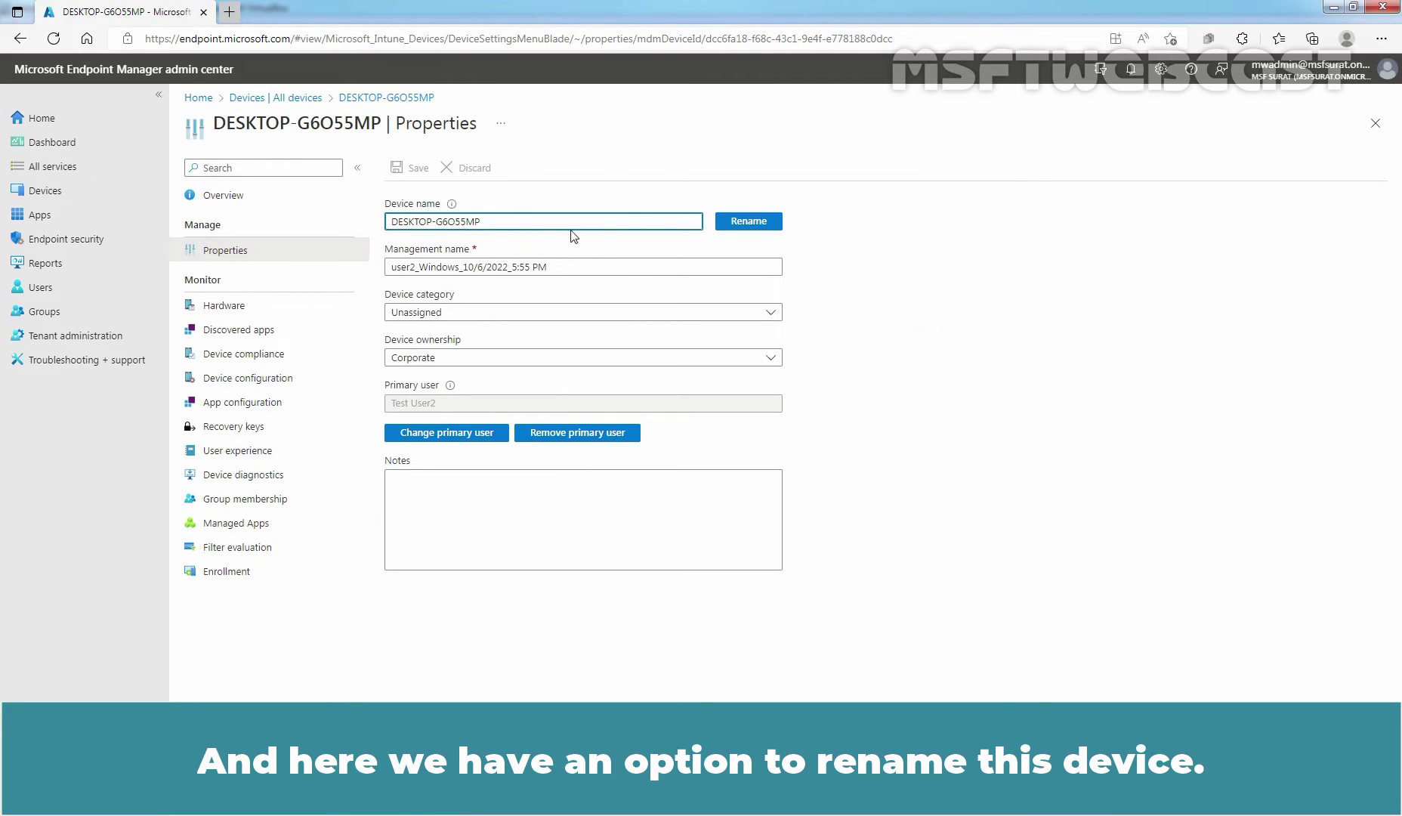
left_click(732, 227)
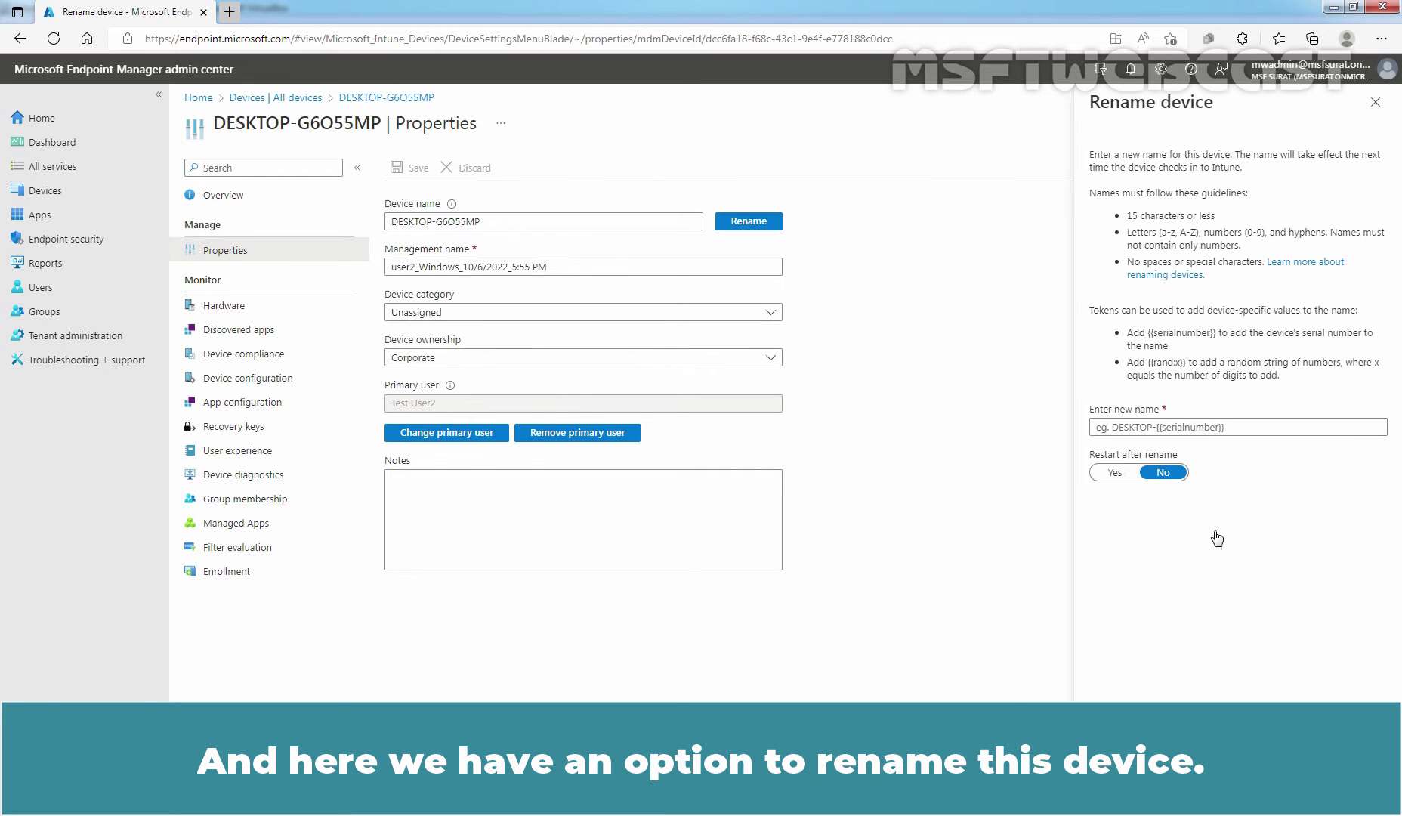
left_click(1375, 103)
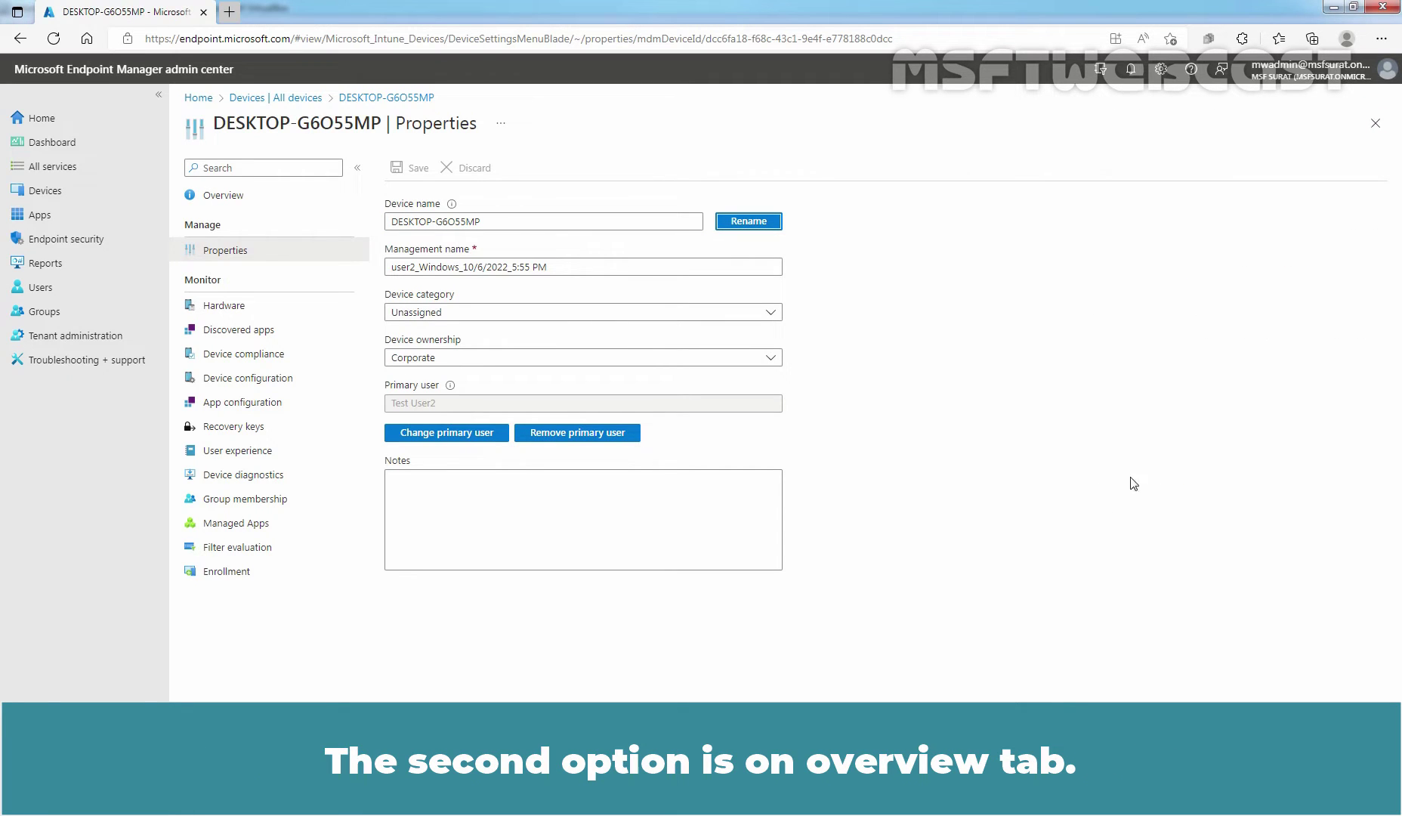
left_click(224, 201)
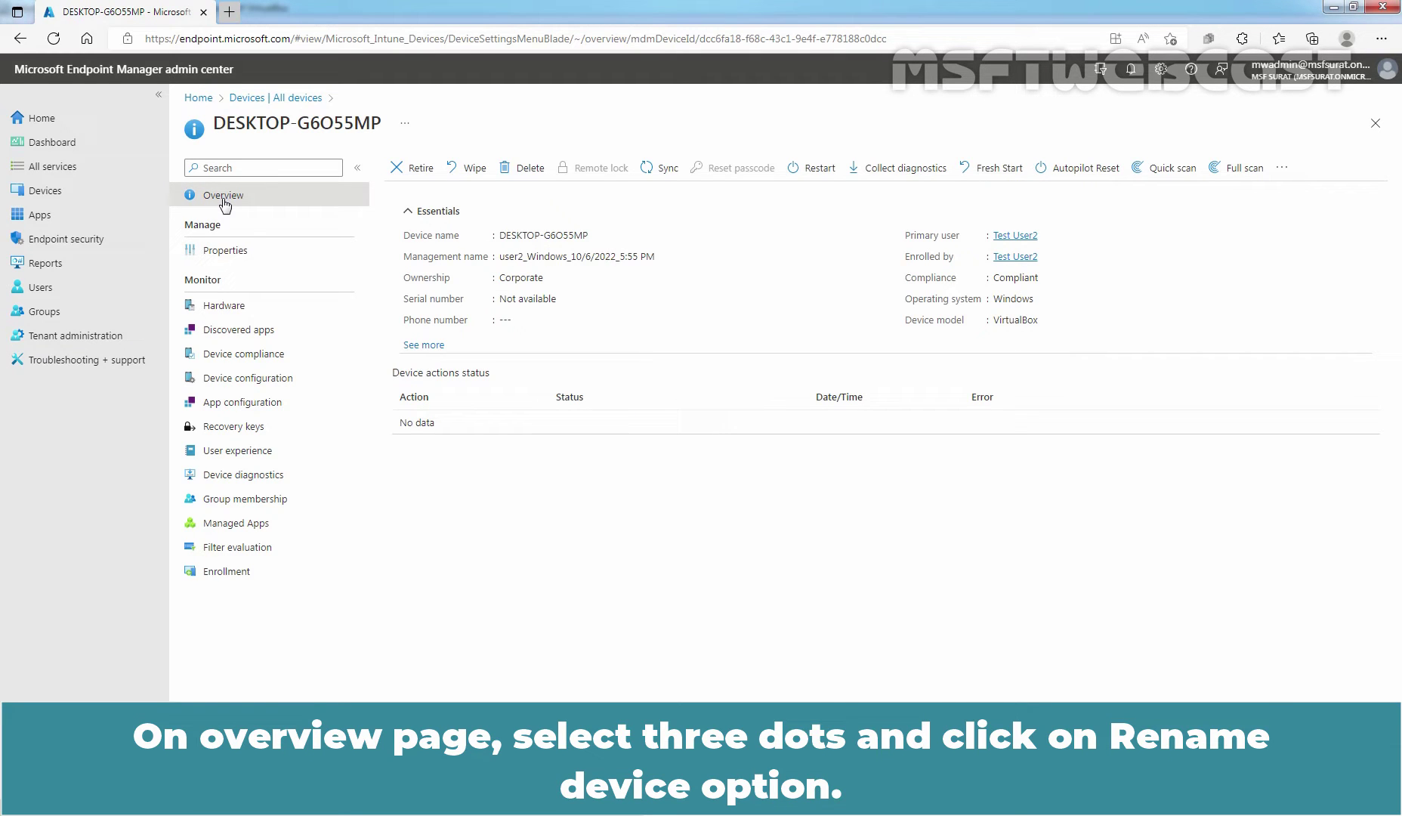
- Start the Rename device action and enter LABWin10-PC01 as the new device name
left_click(1282, 169)
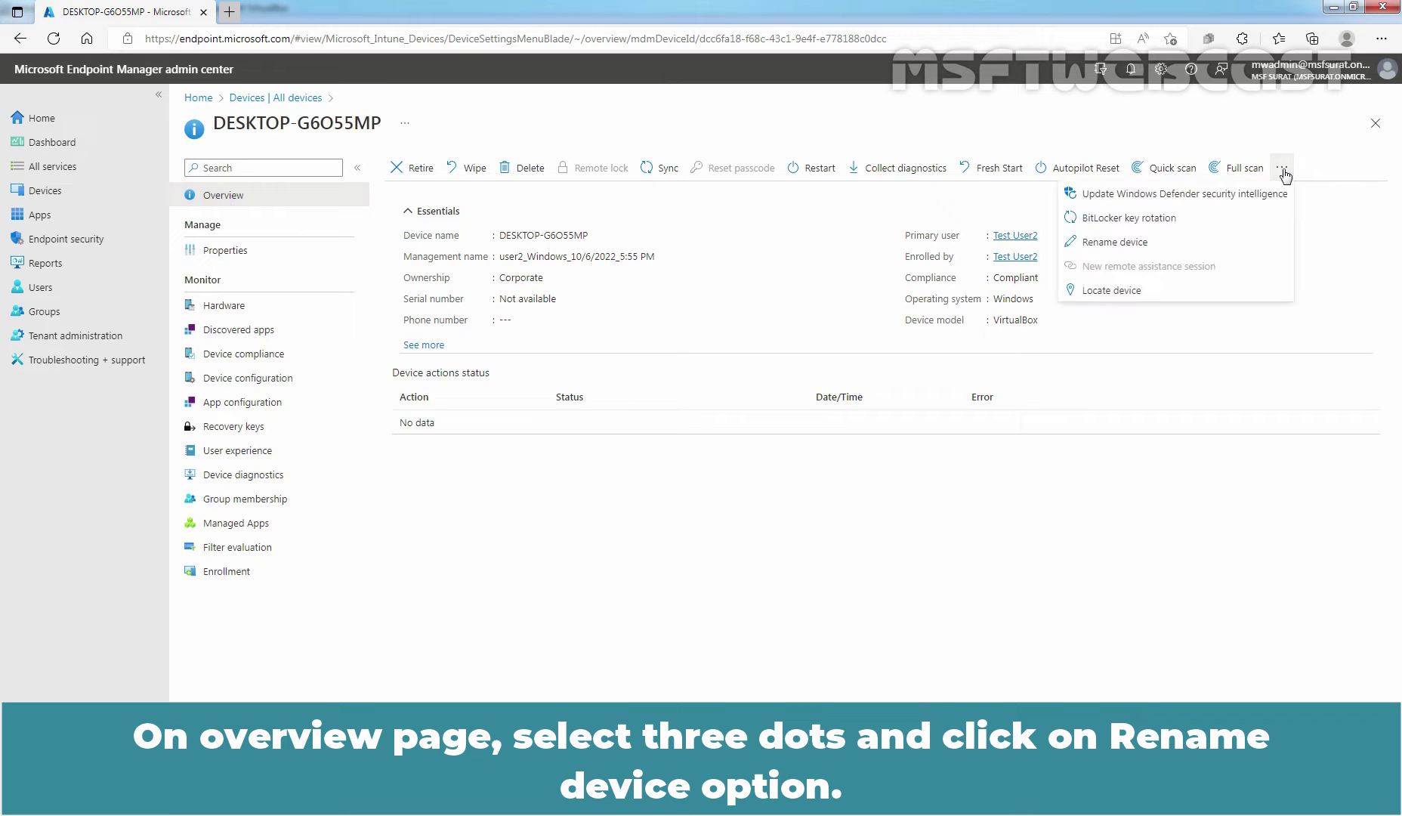
left_click(1126, 242)
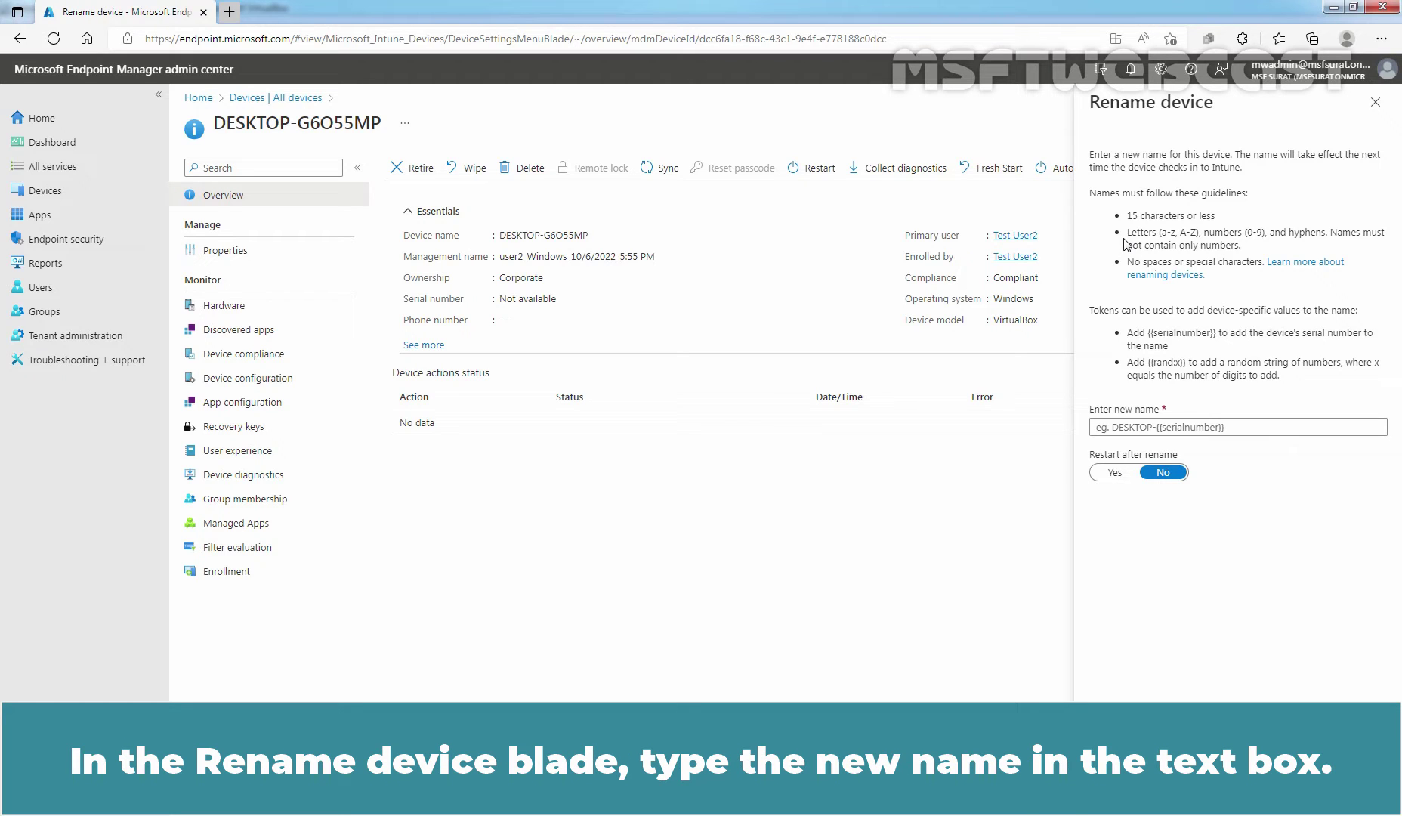
left_click(1193, 429)
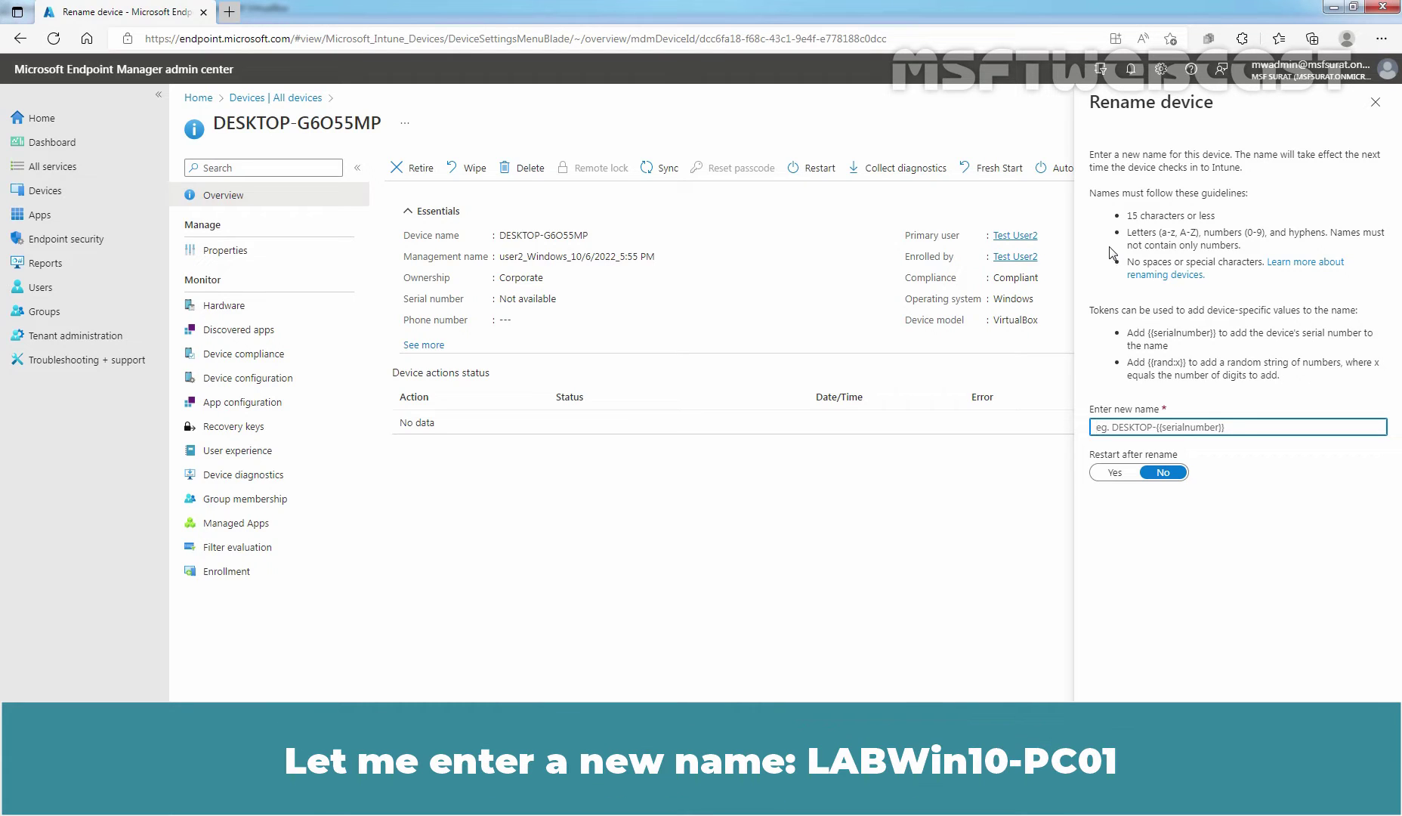
type("LABWin10-PC01")
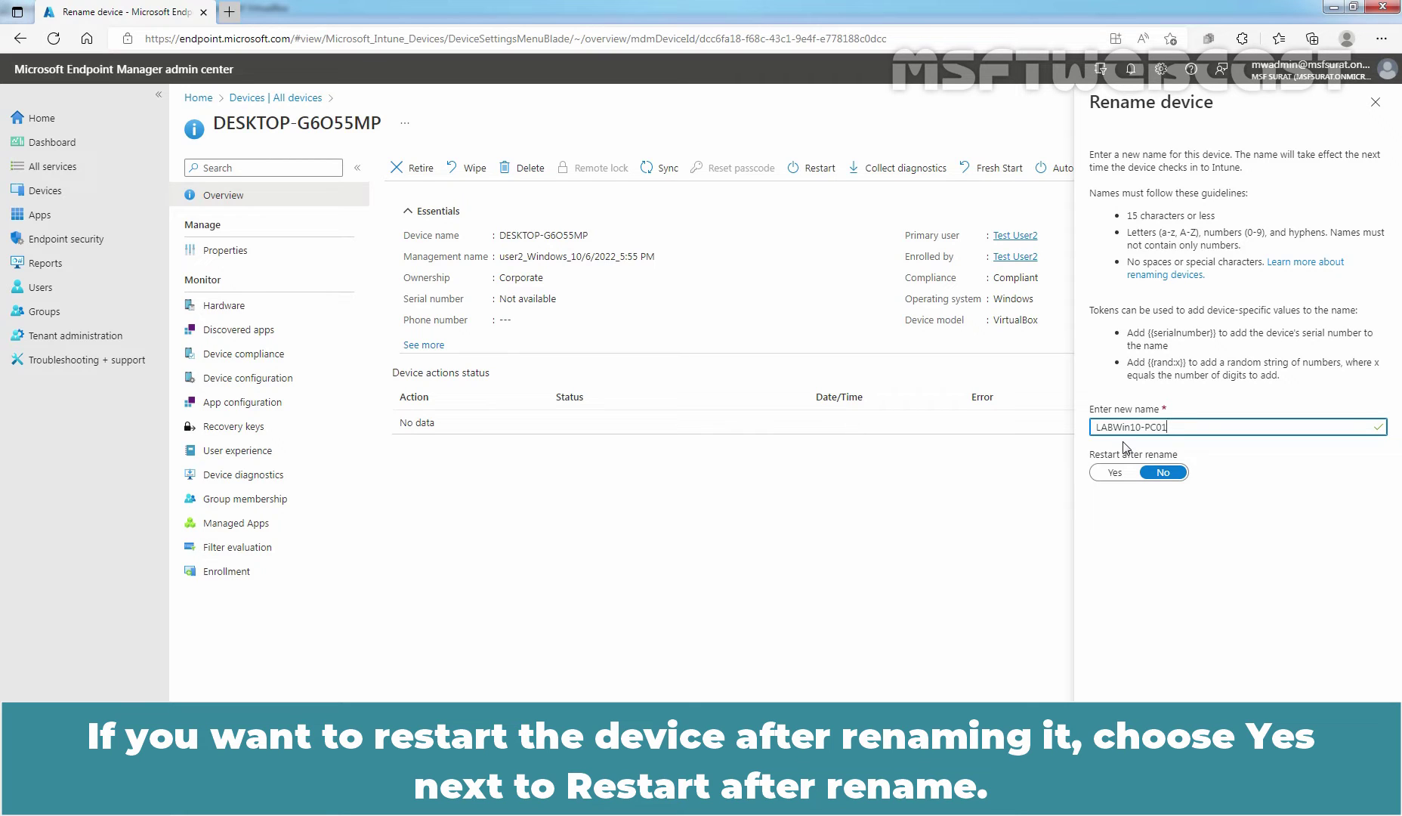
- Set Restart after rename to Yes and submit the rename to LABWin10-PC01
left_click(1114, 473)
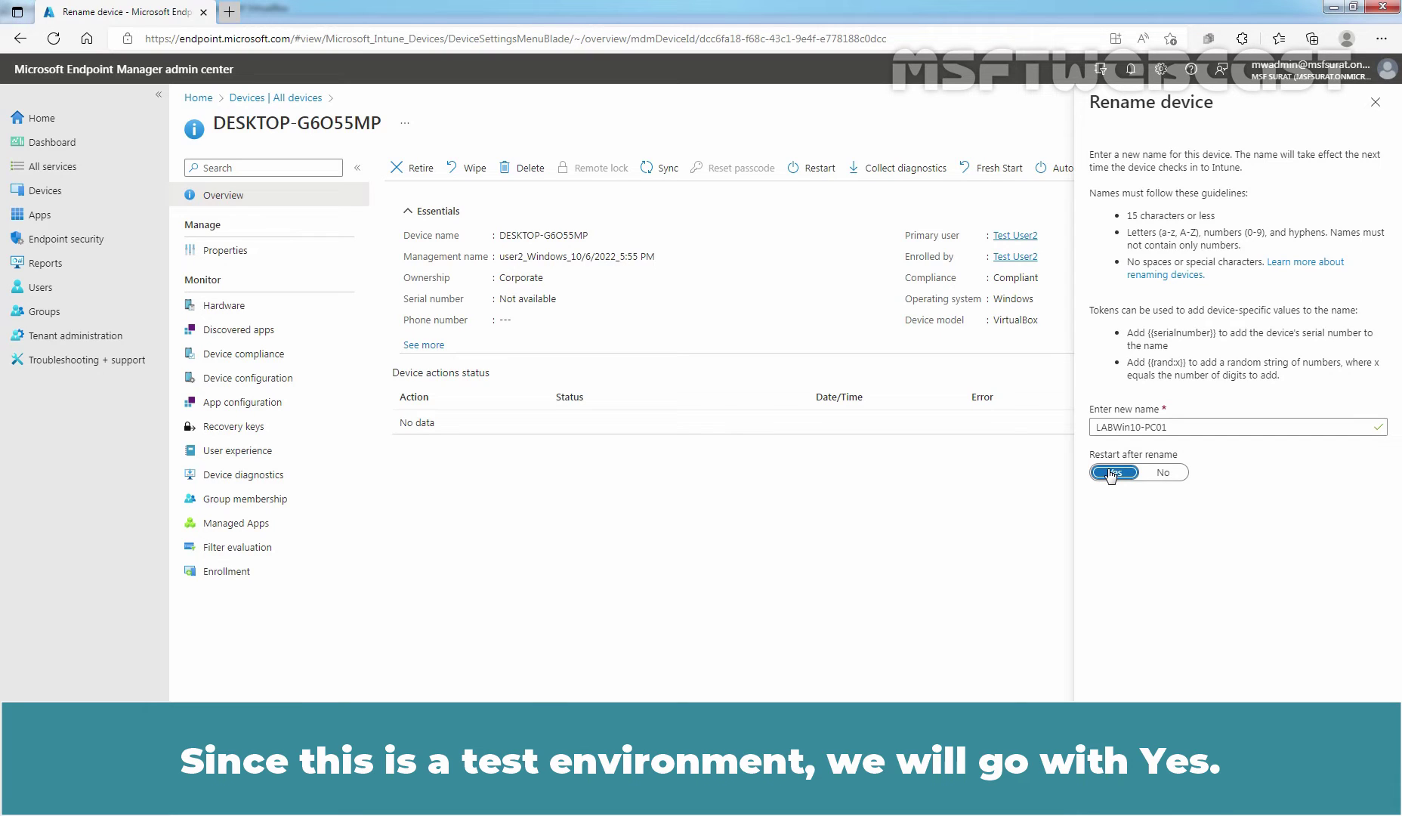
left_click(1126, 791)
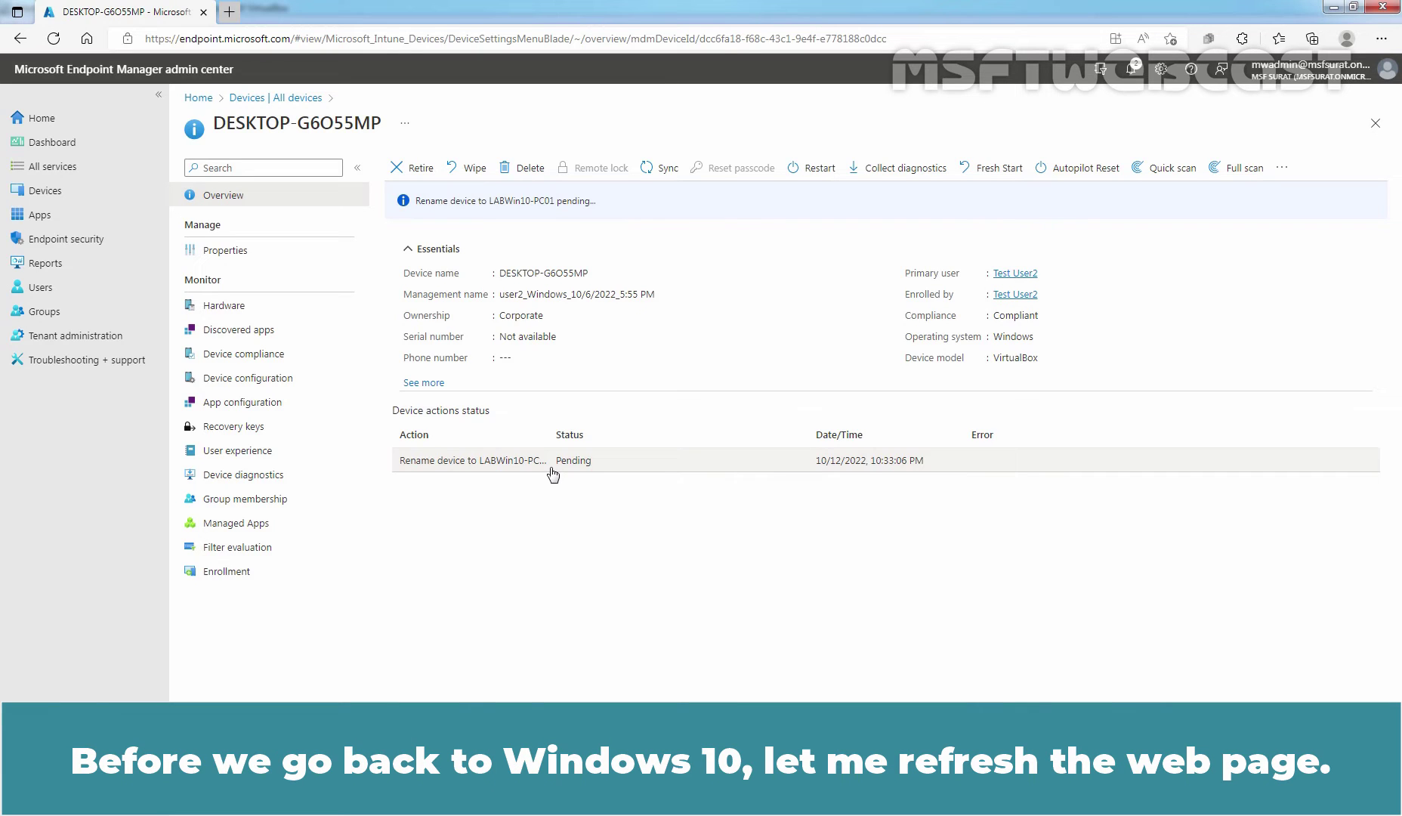
- Refresh the device page to check the rename status
left_click(55, 43)
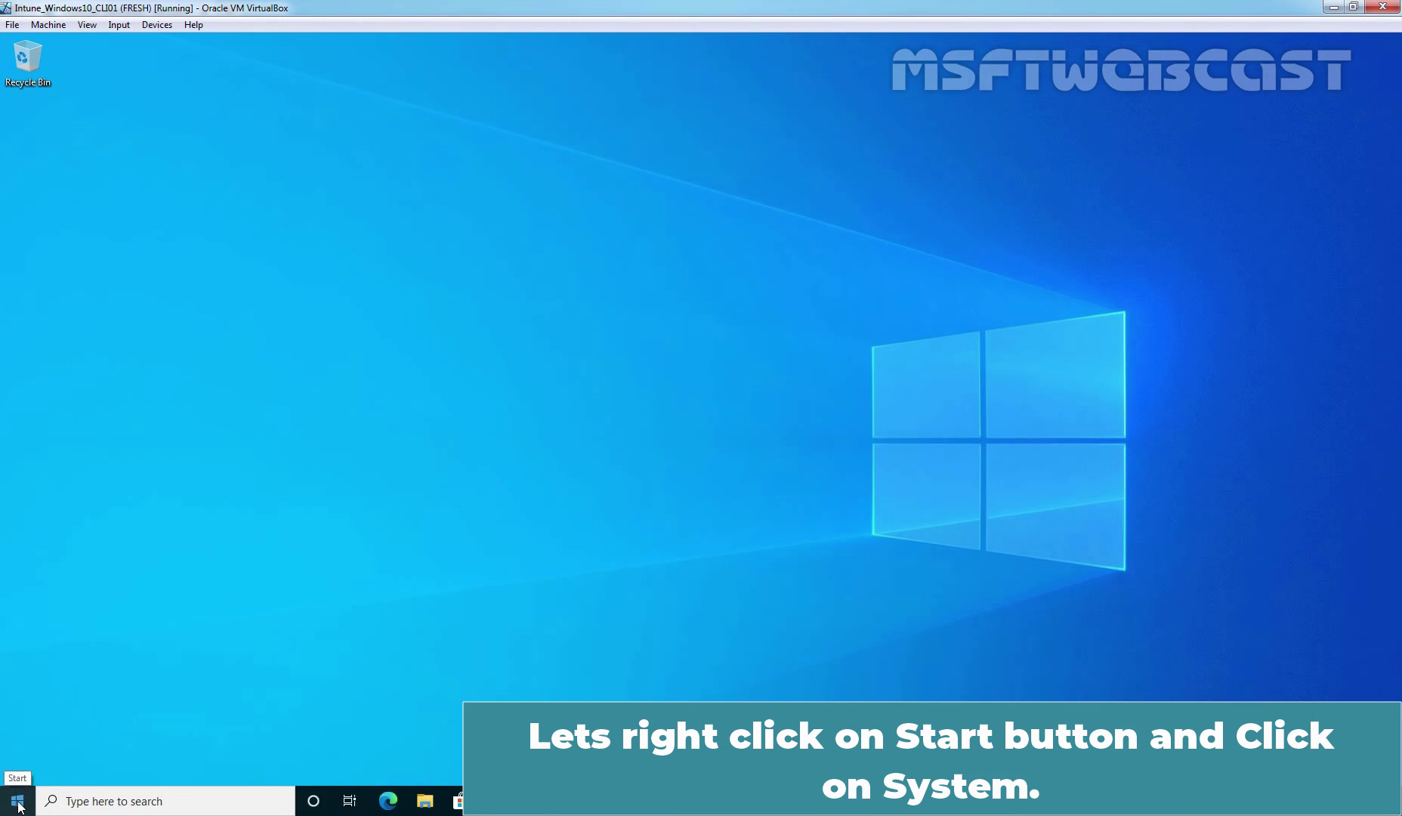
- Open the VM's Settings > About page, still showing the name DESKTOP-G6O55MP
right_click(17, 803)
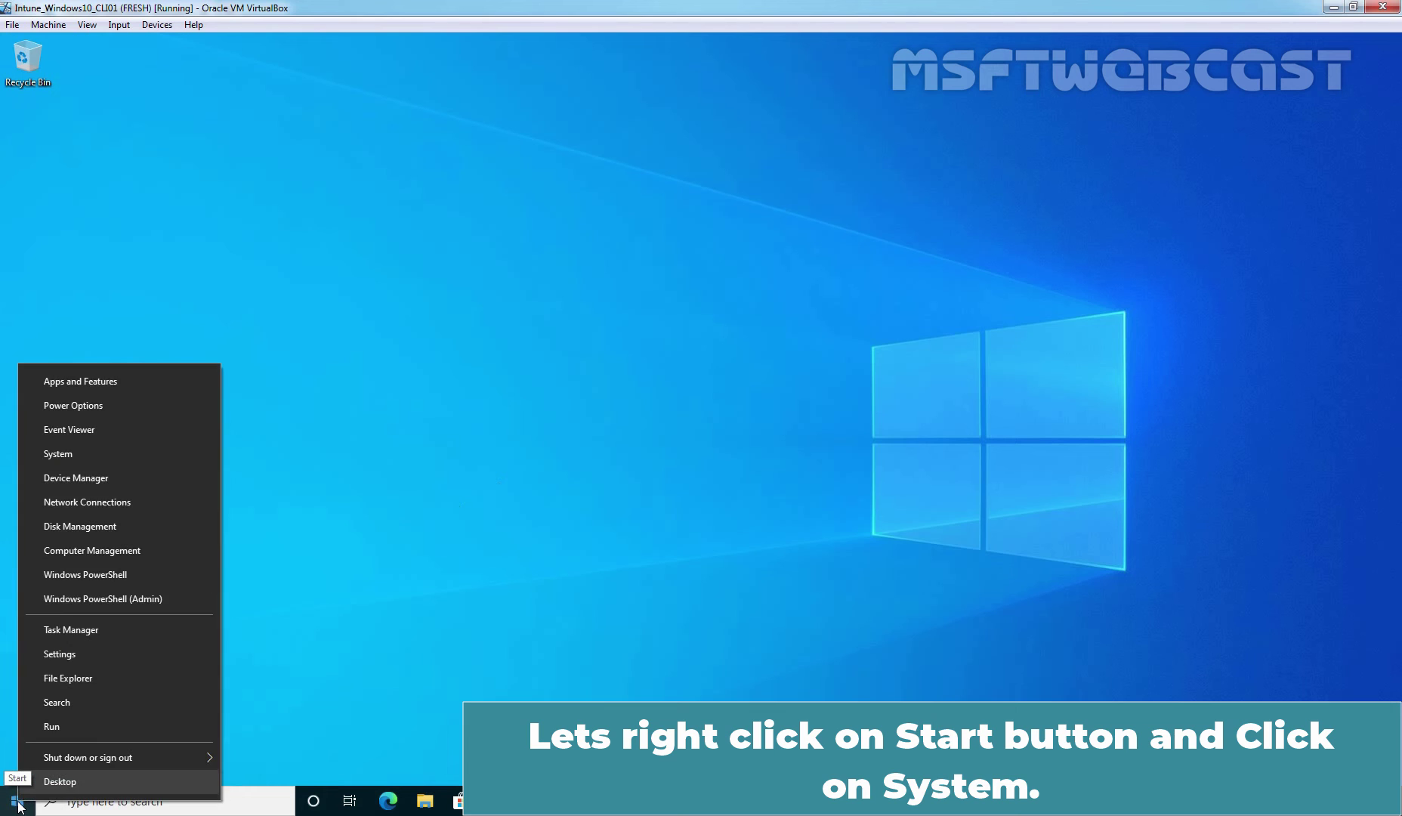
left_click(128, 455)
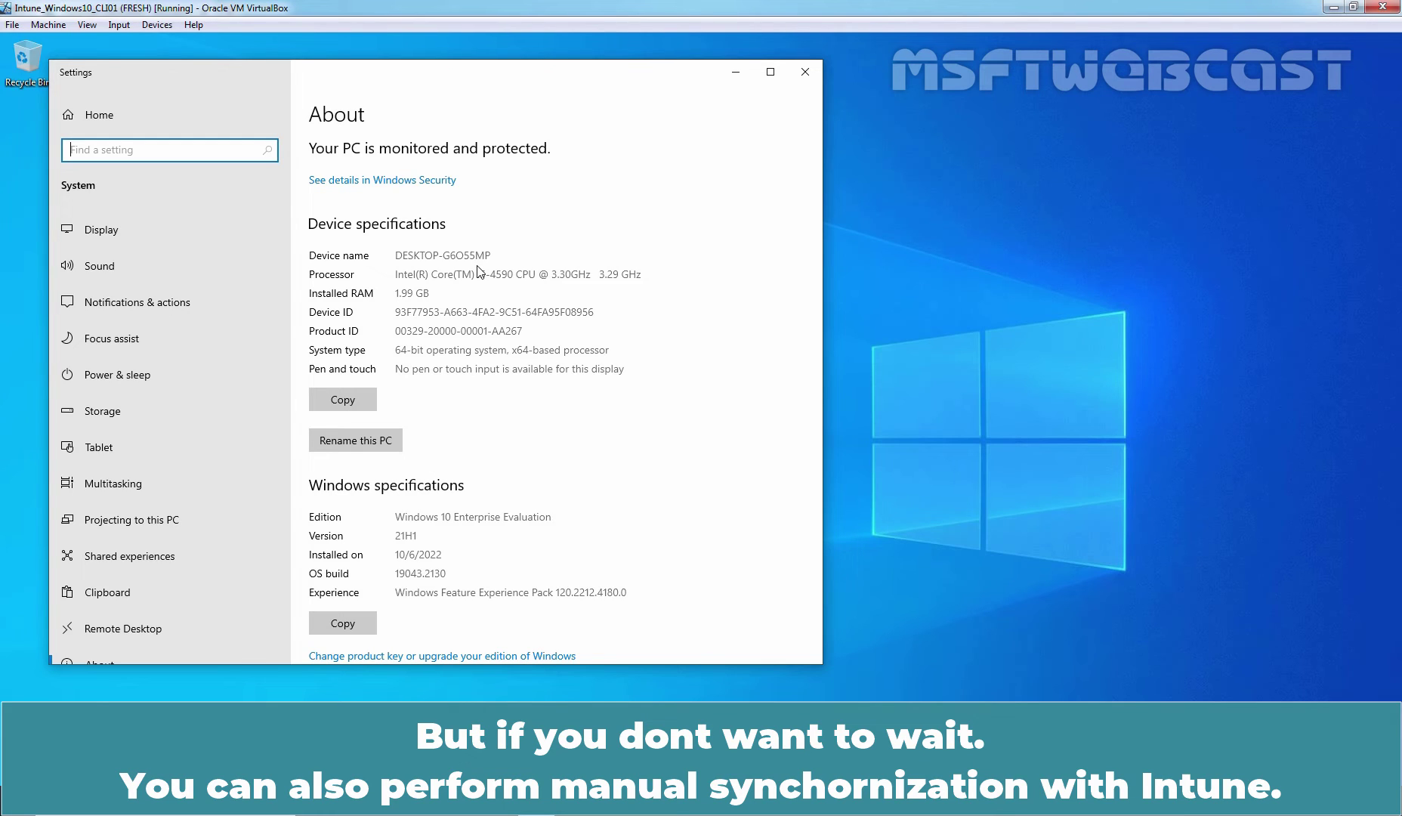
- Sync the Azure AD work account from Accounts > Access work or school > Info
left_click(111, 119)
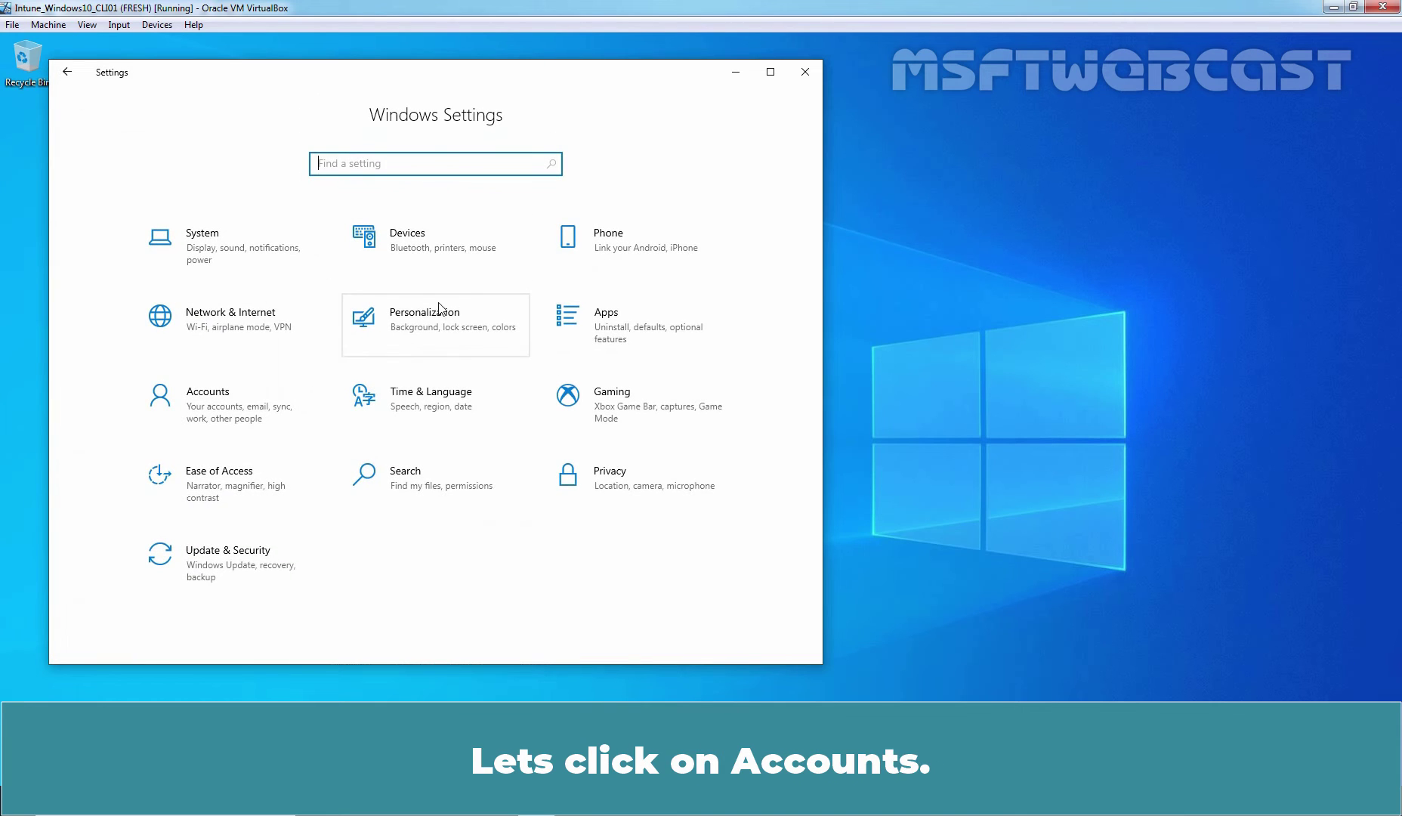
left_click(222, 405)
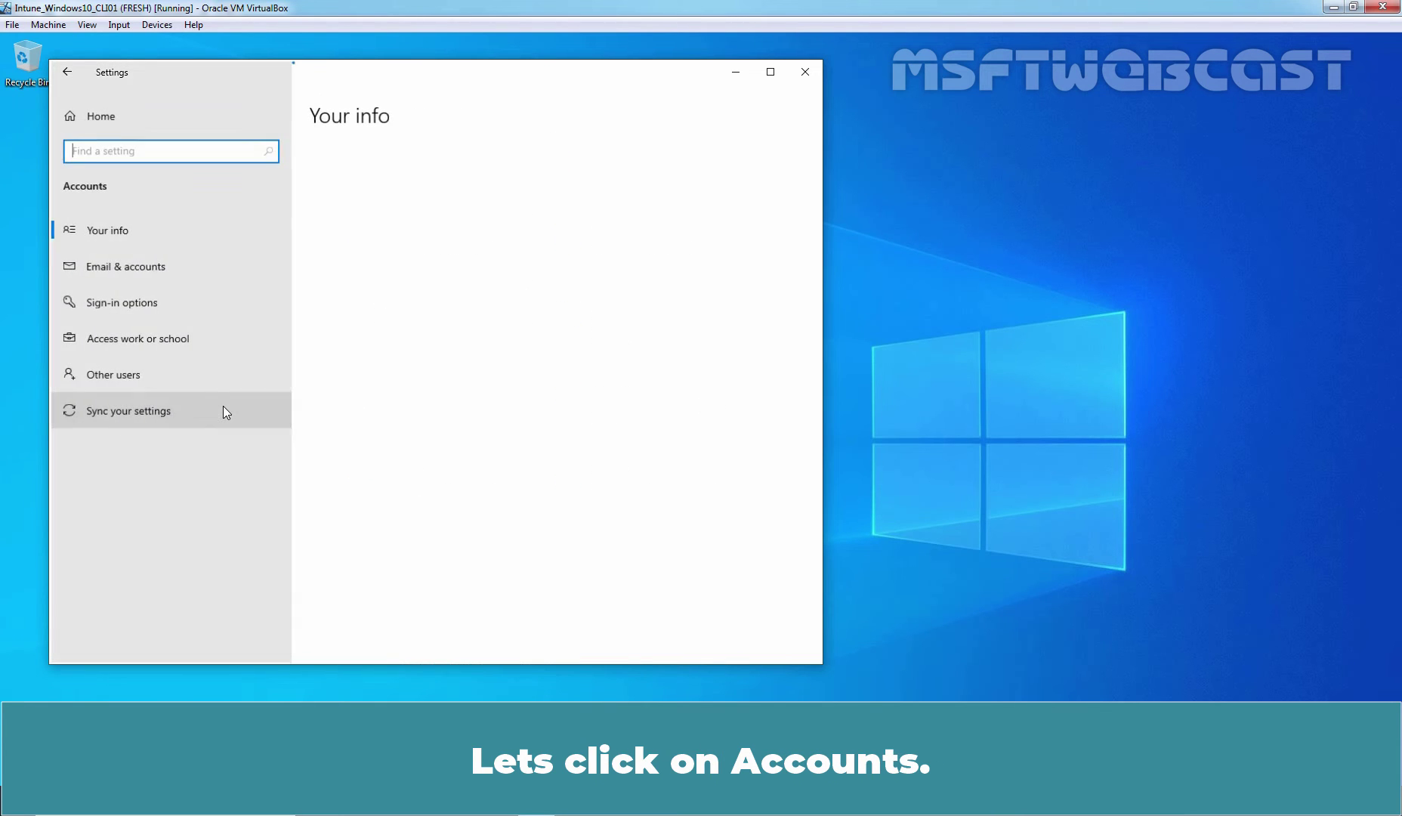
left_click(130, 342)
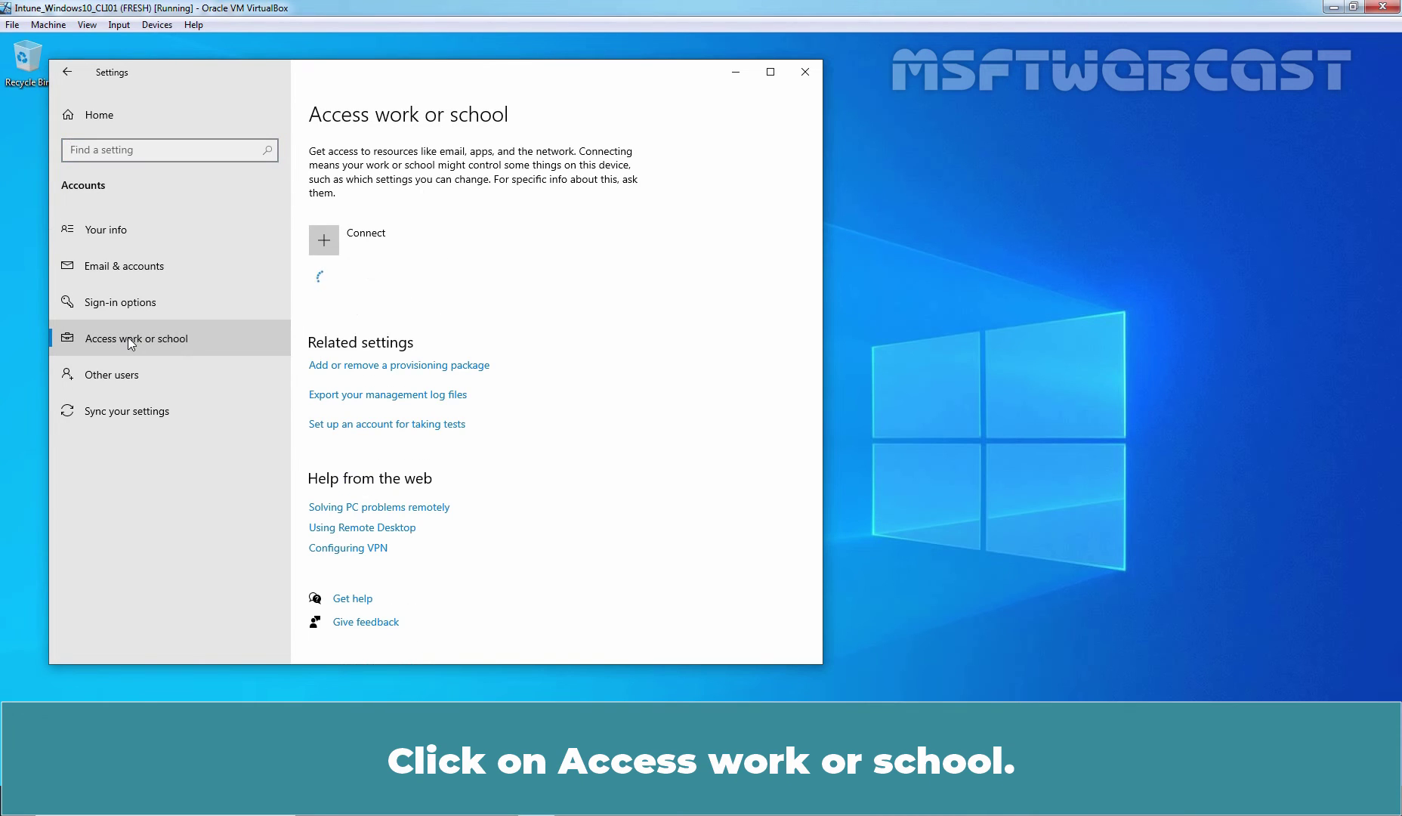
left_click(453, 287)
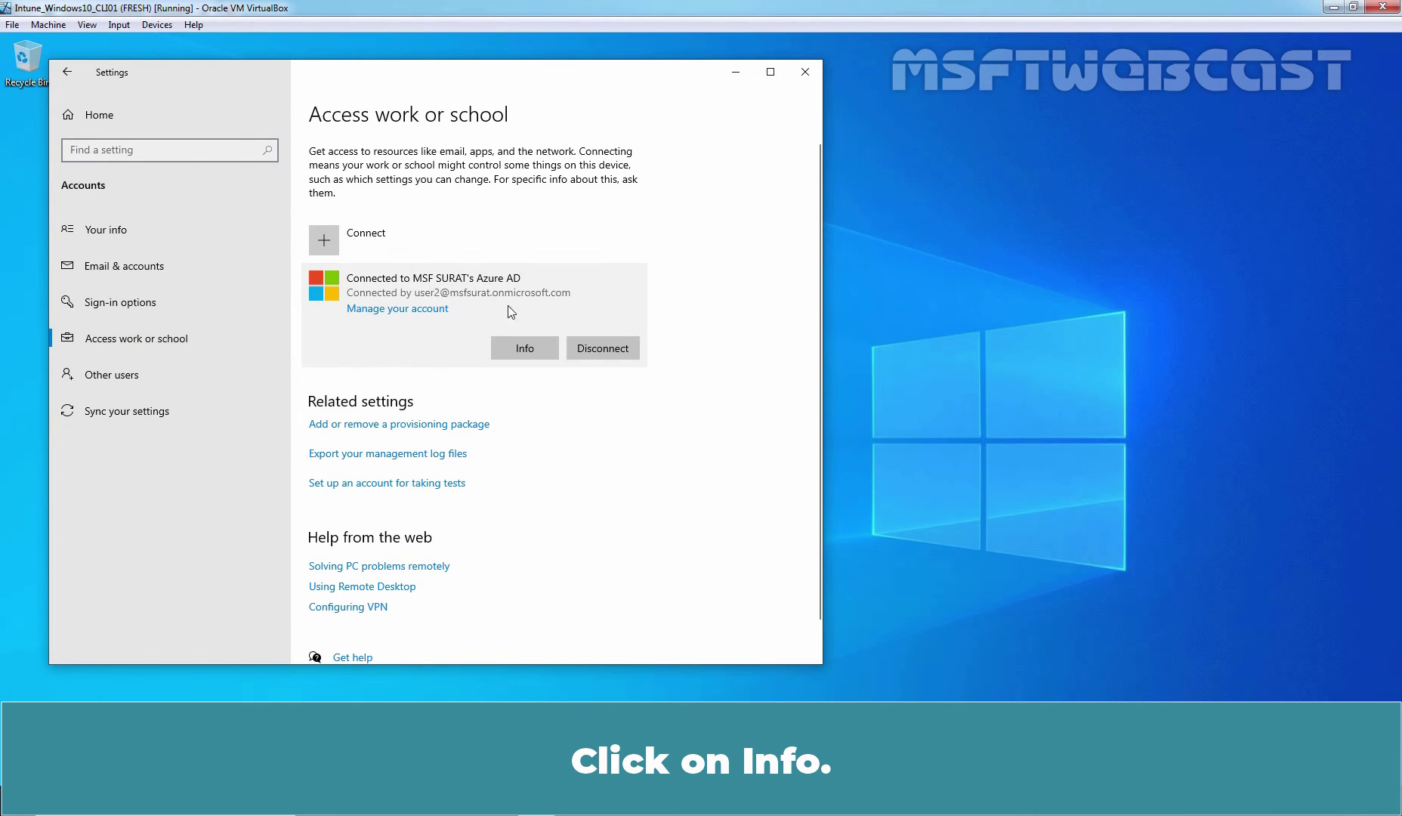
left_click(523, 349)
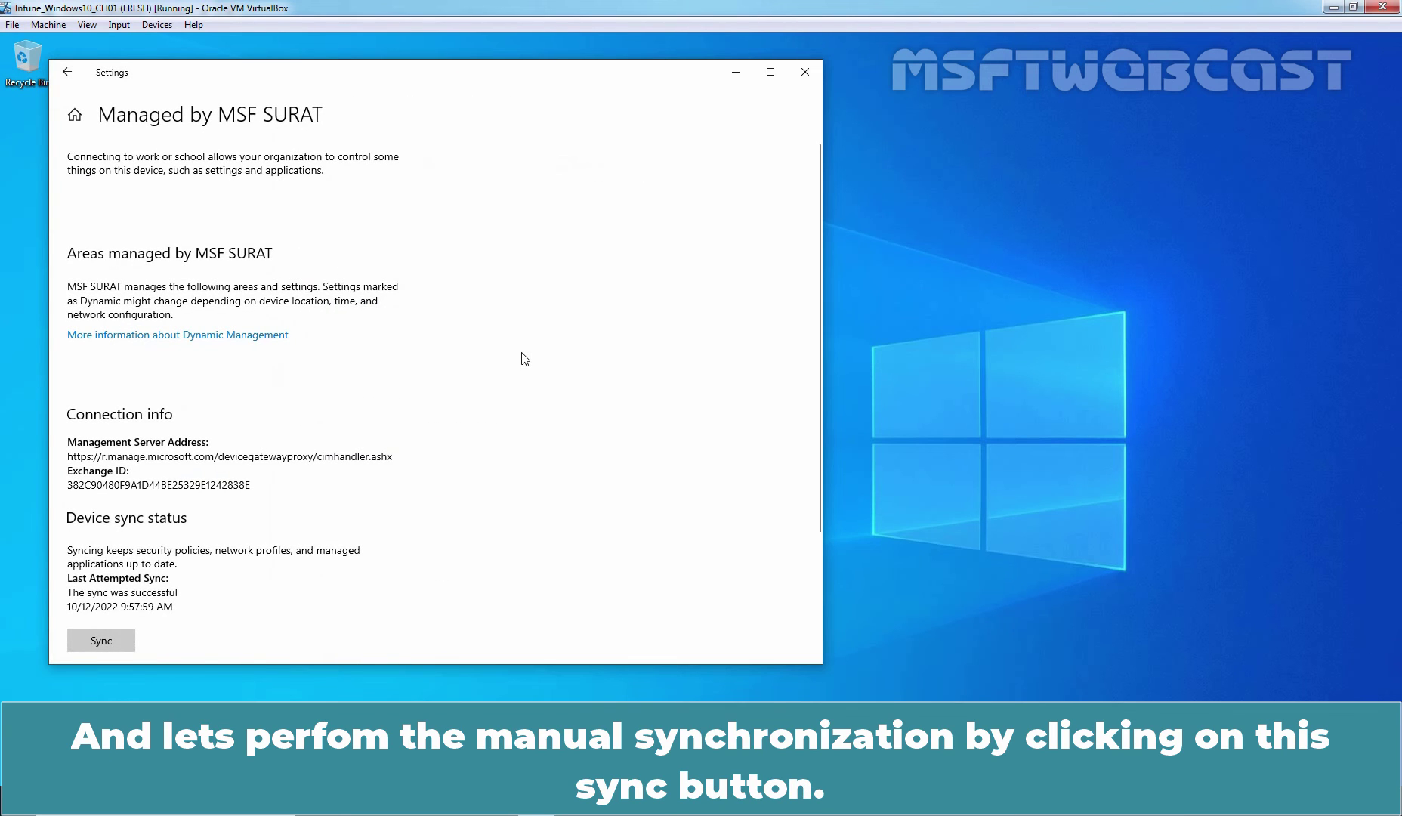
scroll(415, 448, "down", 2)
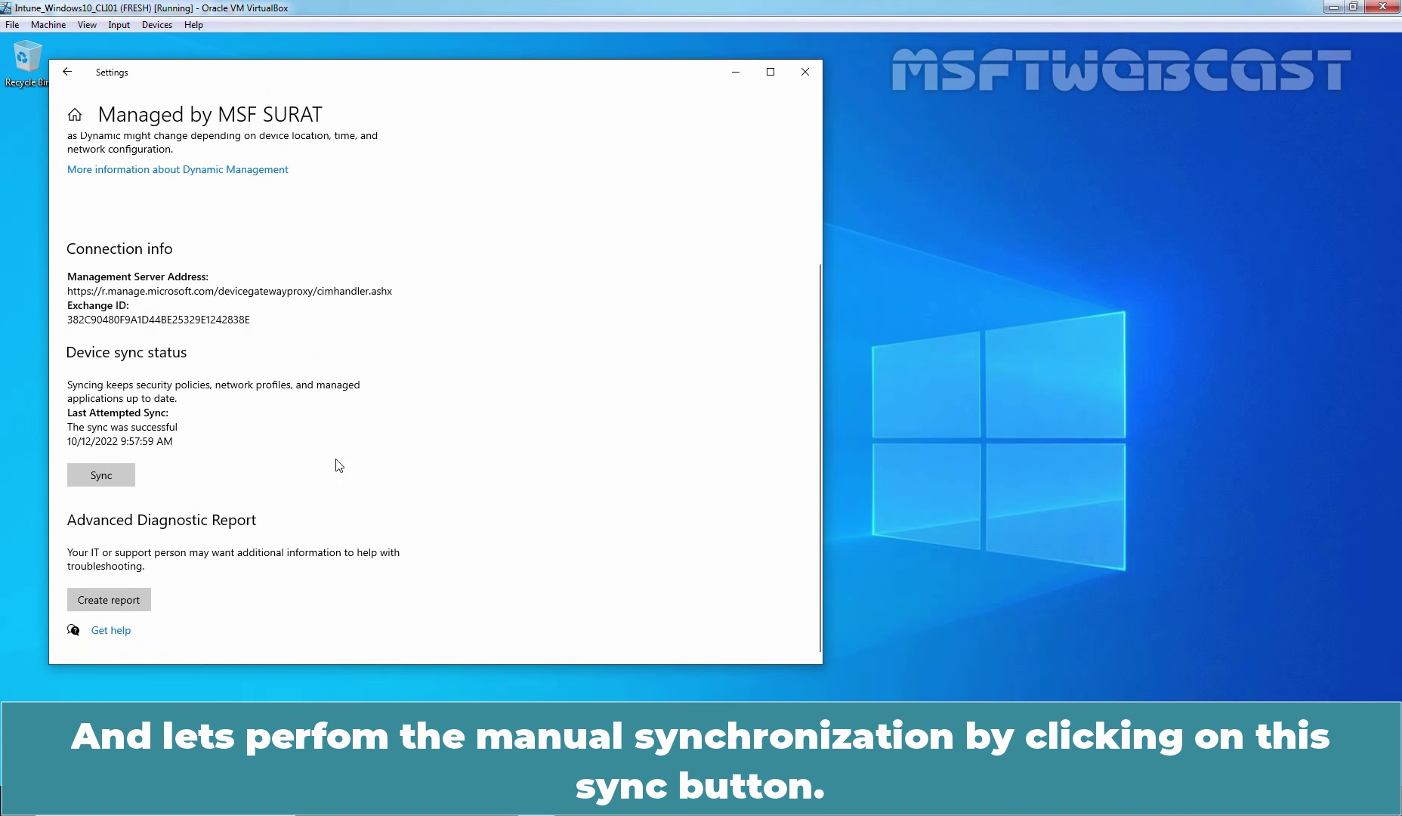
left_click(99, 475)
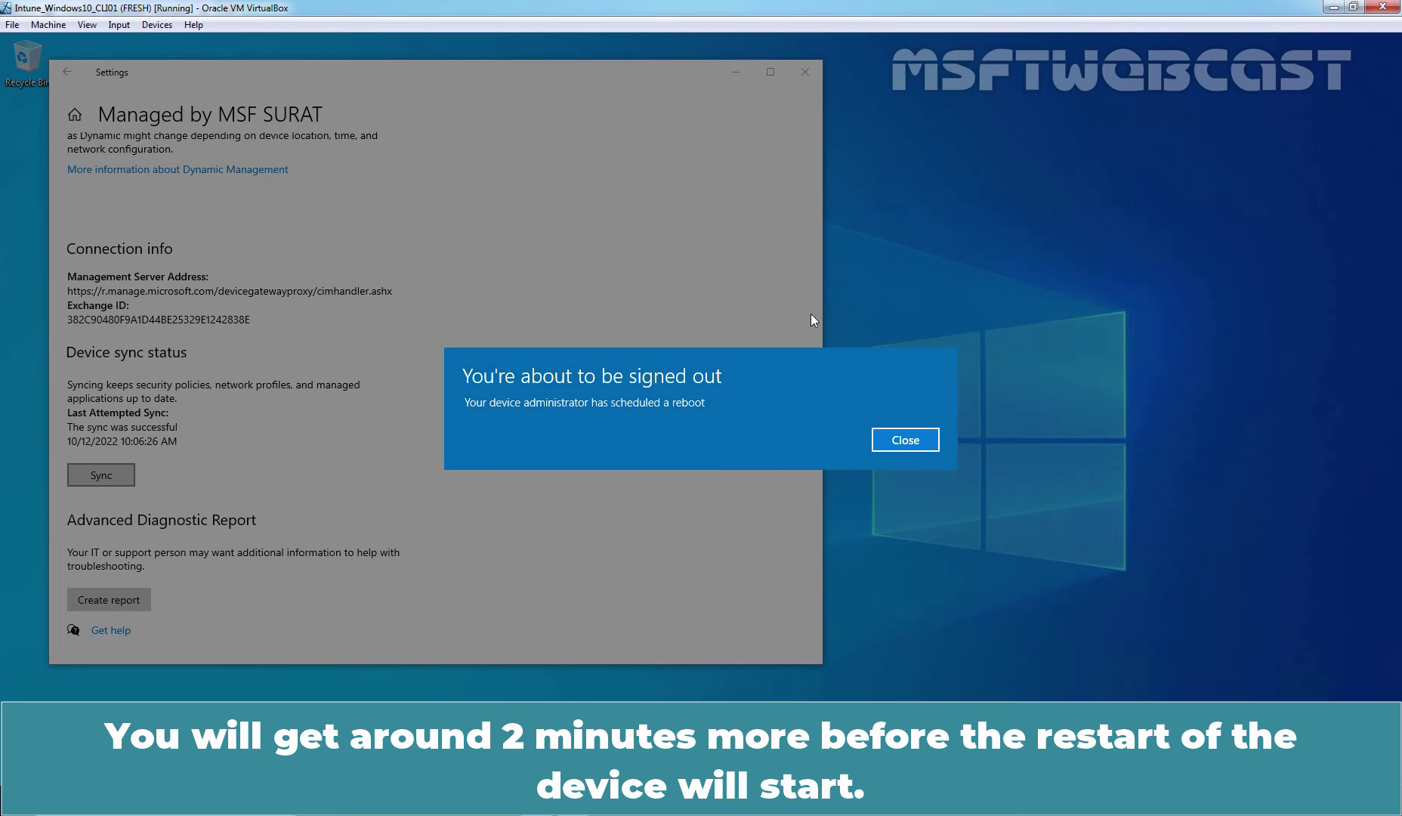
- Dismiss the sign-out notice and close the Settings window
left_click(907, 440)
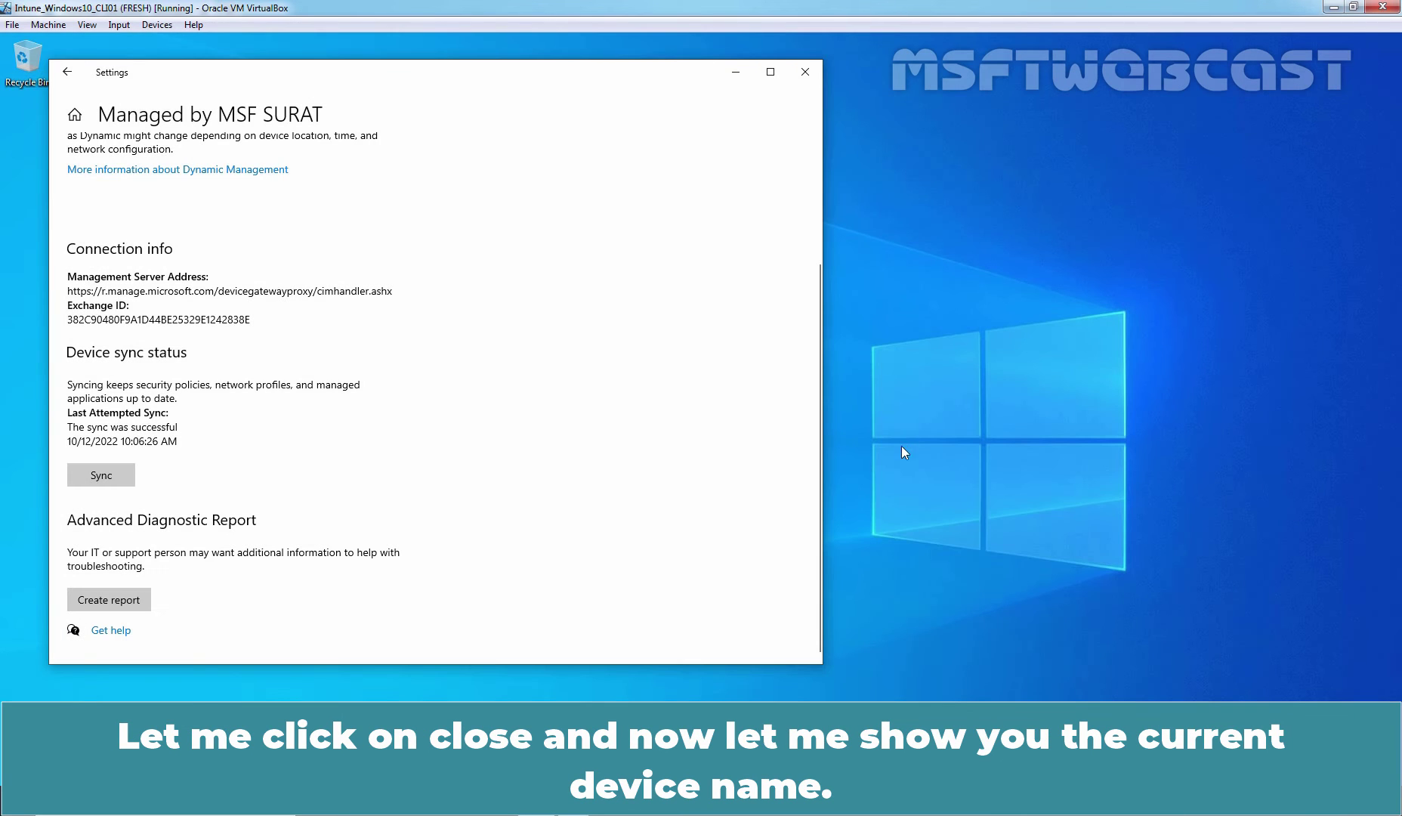
left_click(74, 114)
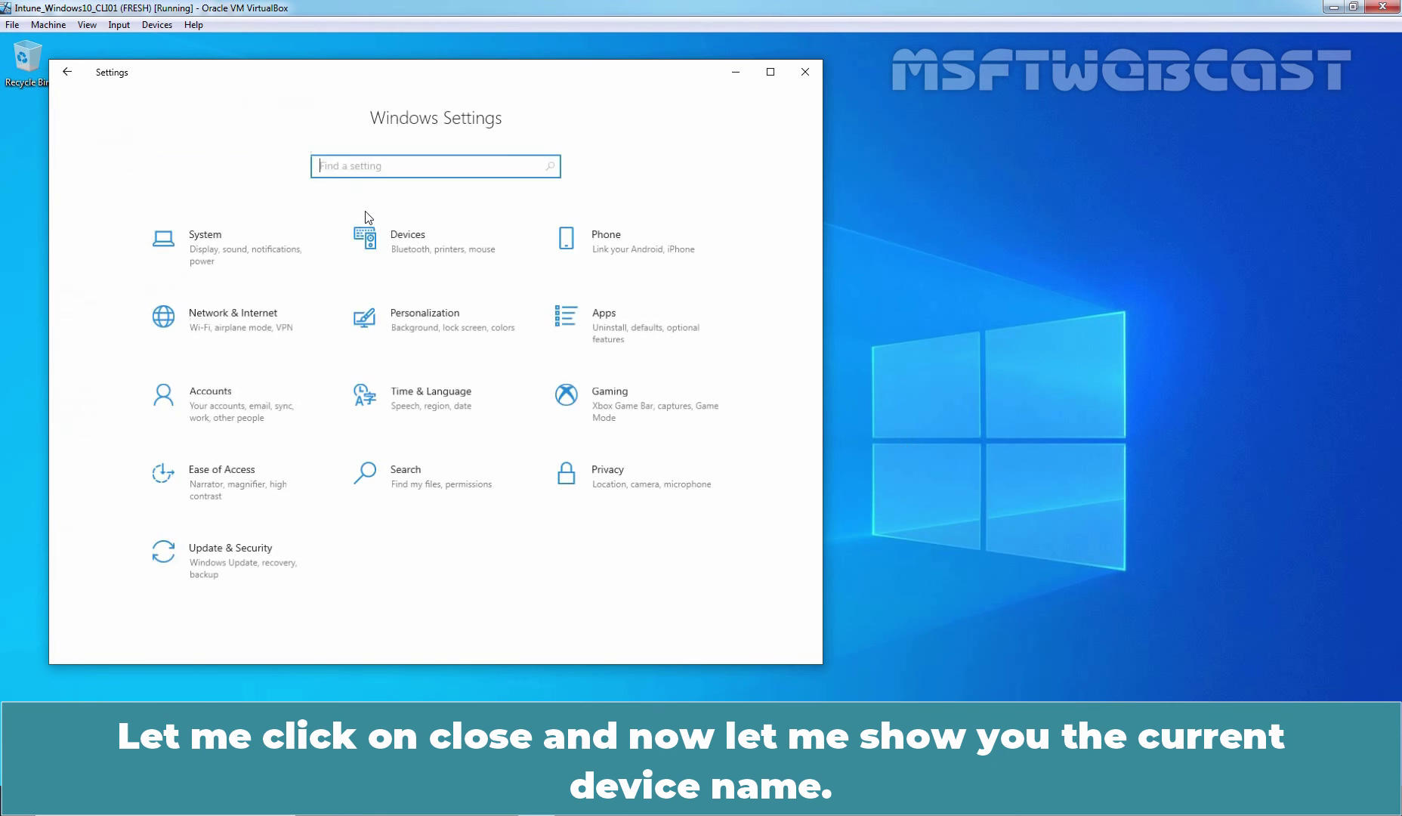
left_click(806, 72)
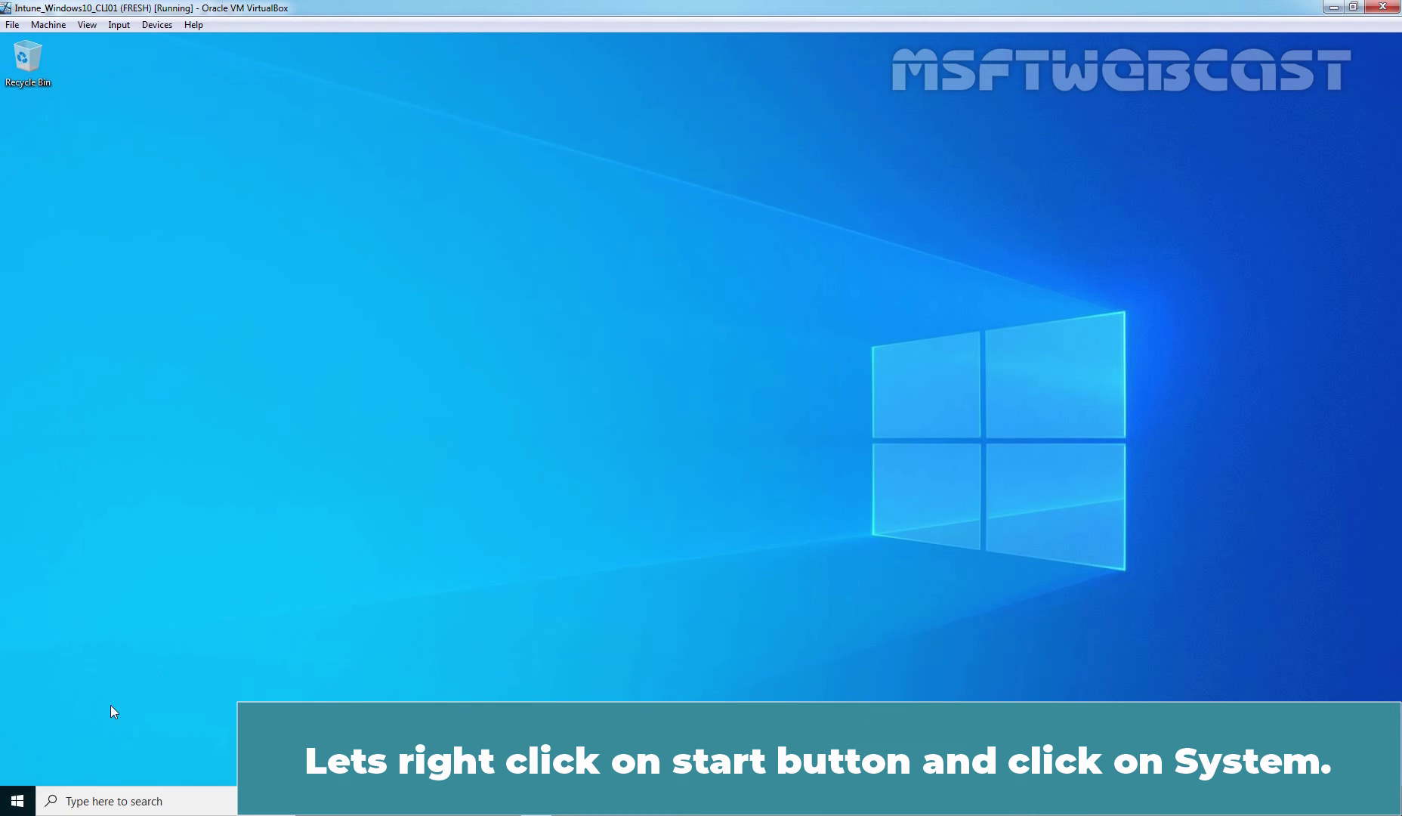
- Check the About page for the pending name LABWin10-PC01, then close Settings
right_click(19, 803)
left_click(72, 455)
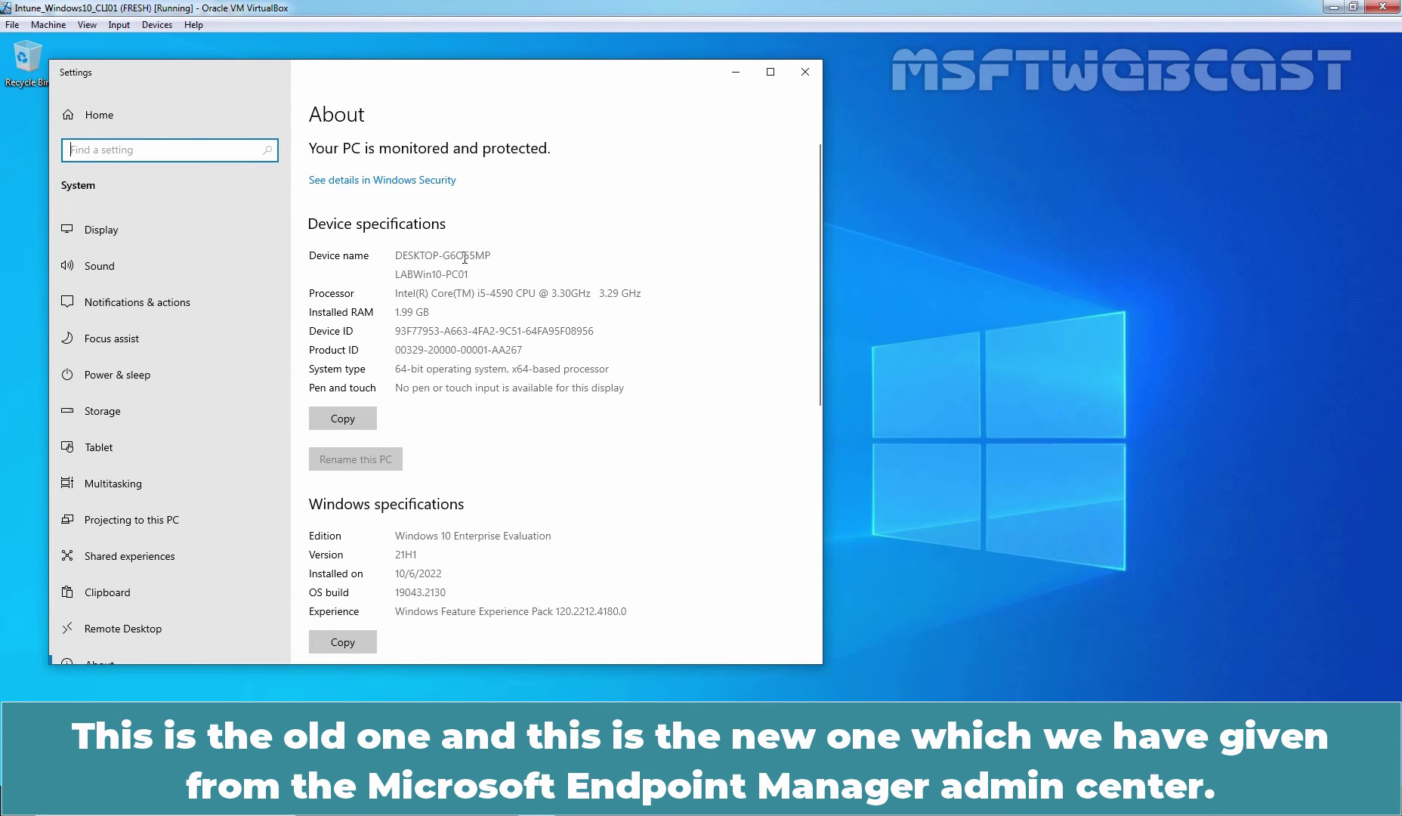
left_click(480, 284)
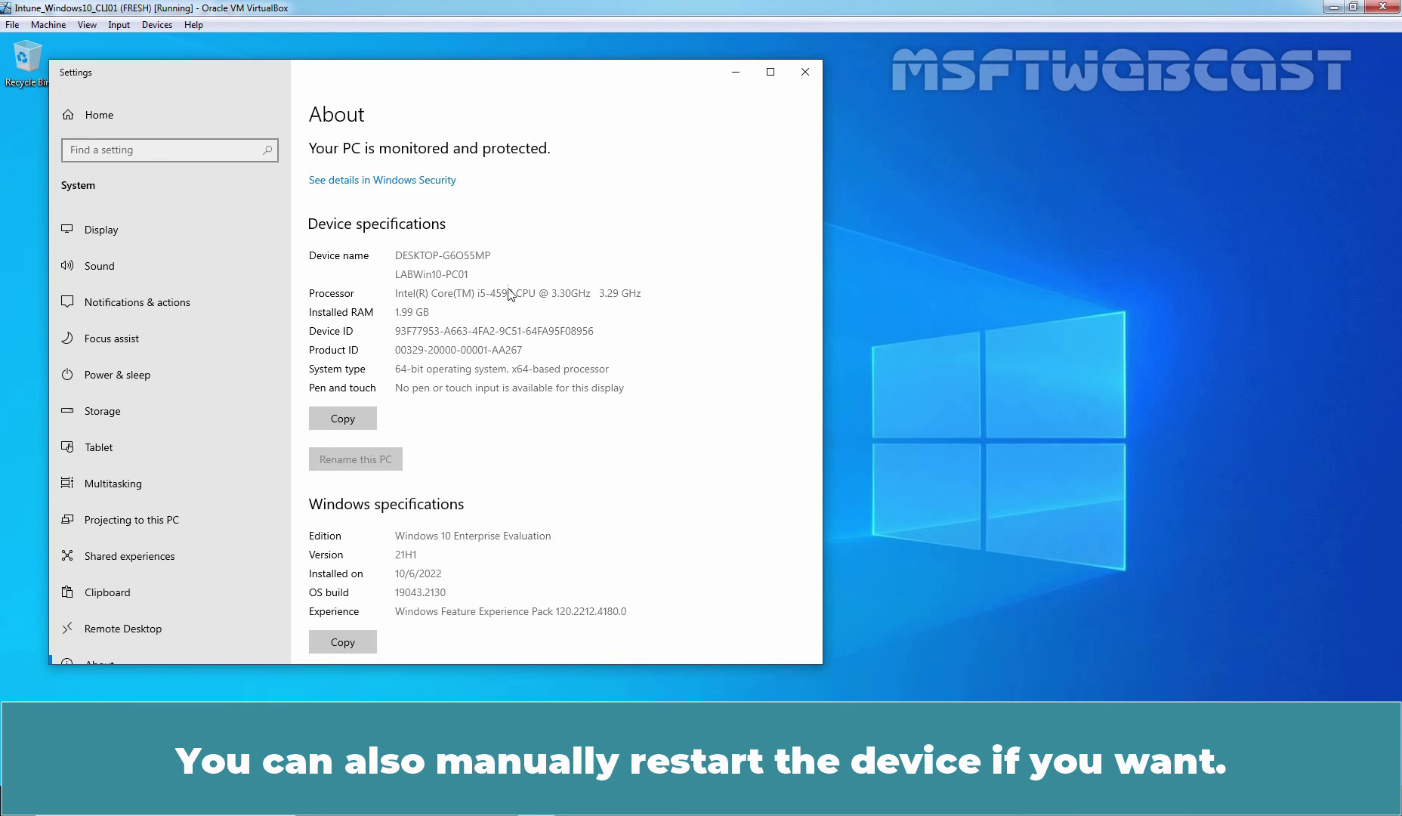
left_click(806, 76)
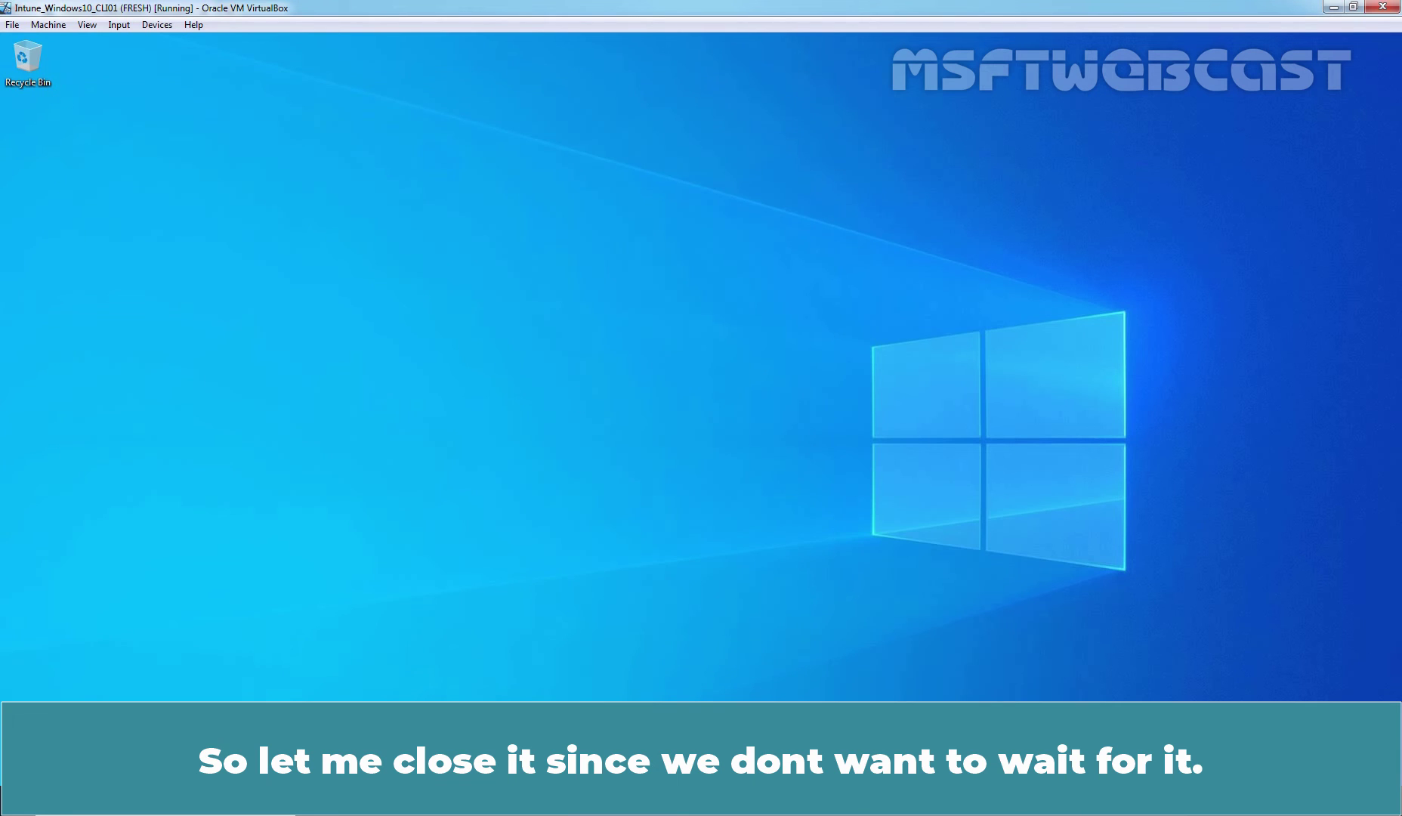
- Restart the Windows 10 VM and sign back in with the PIN
right_click(16, 800)
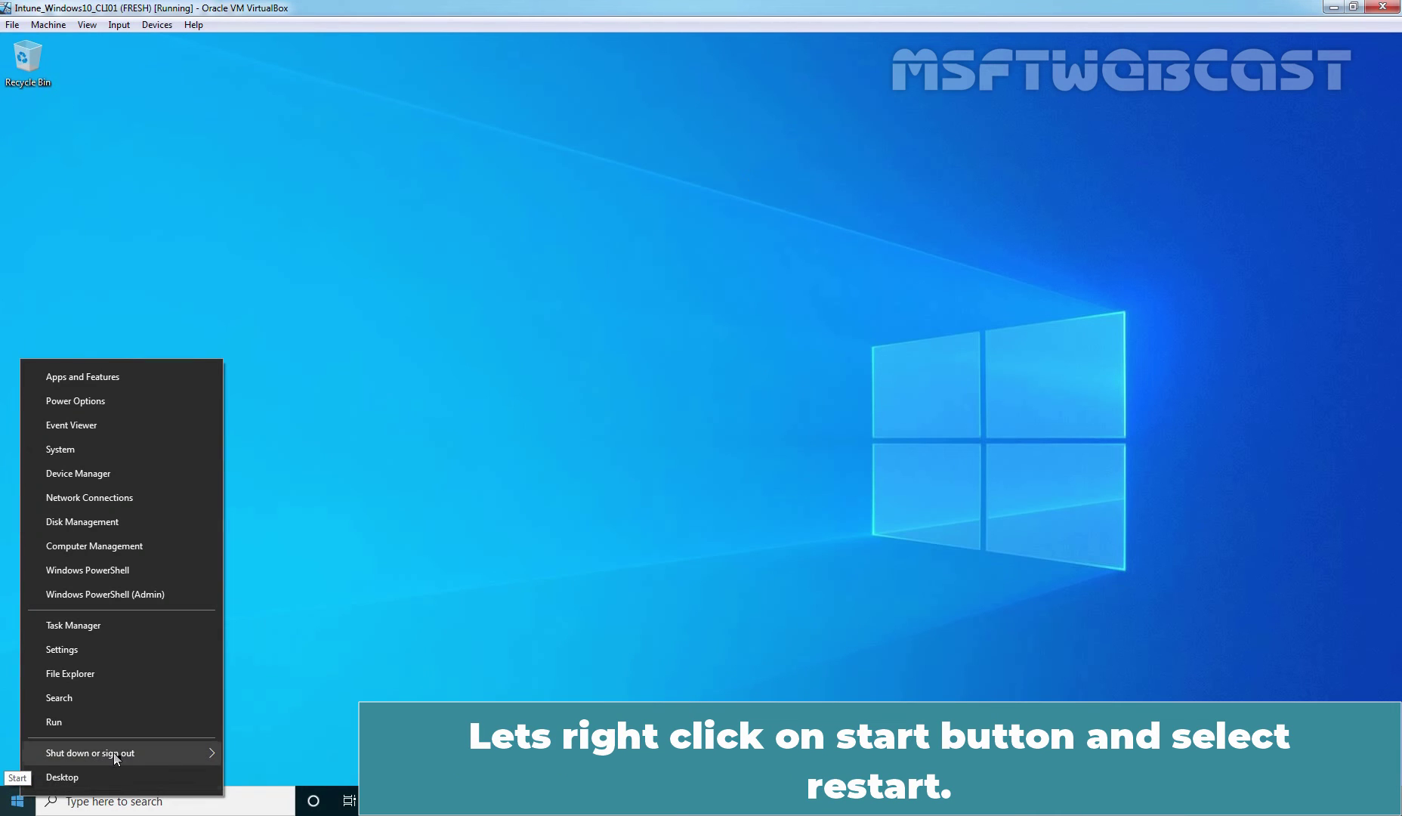
mouse_move(129, 751)
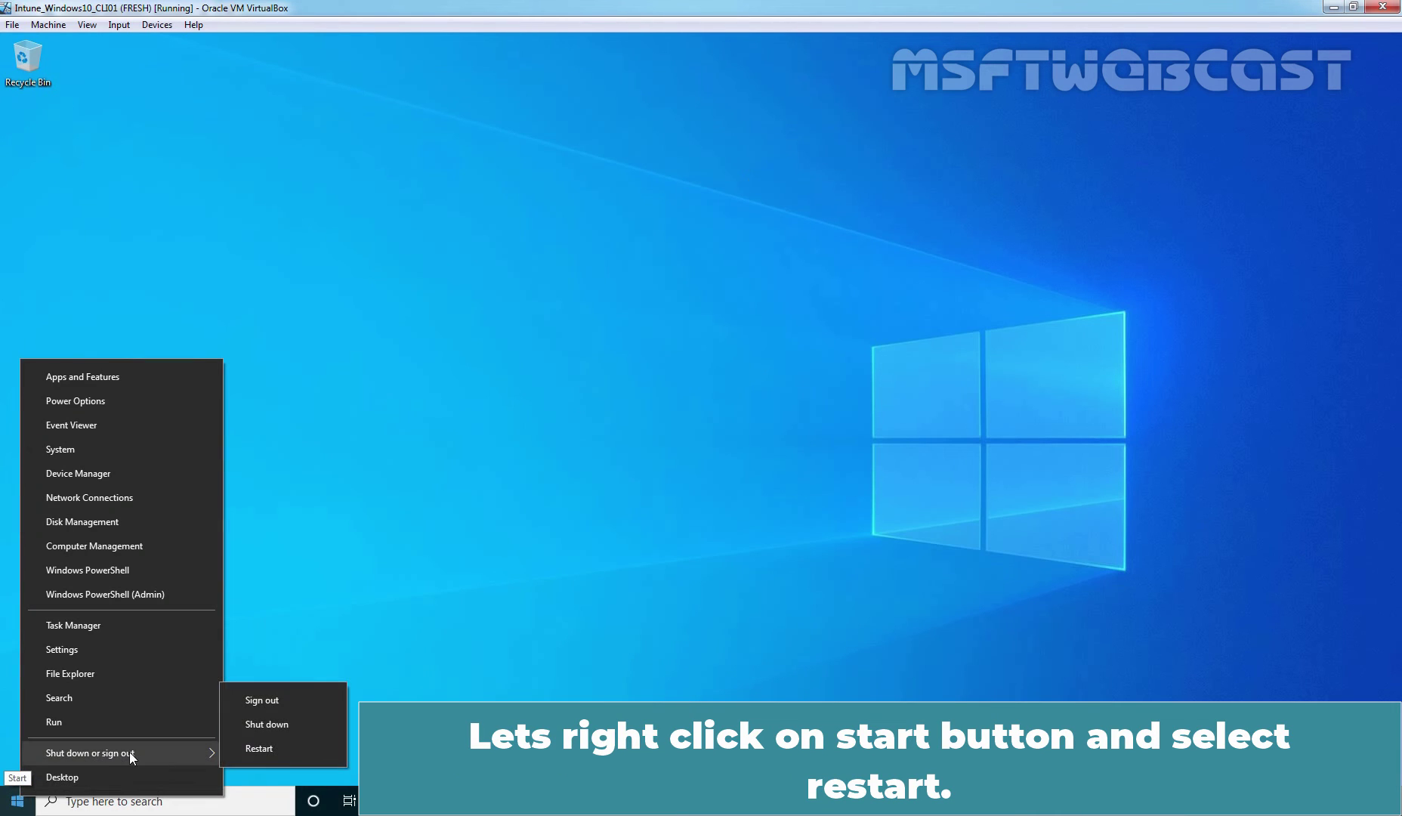
left_click(291, 752)
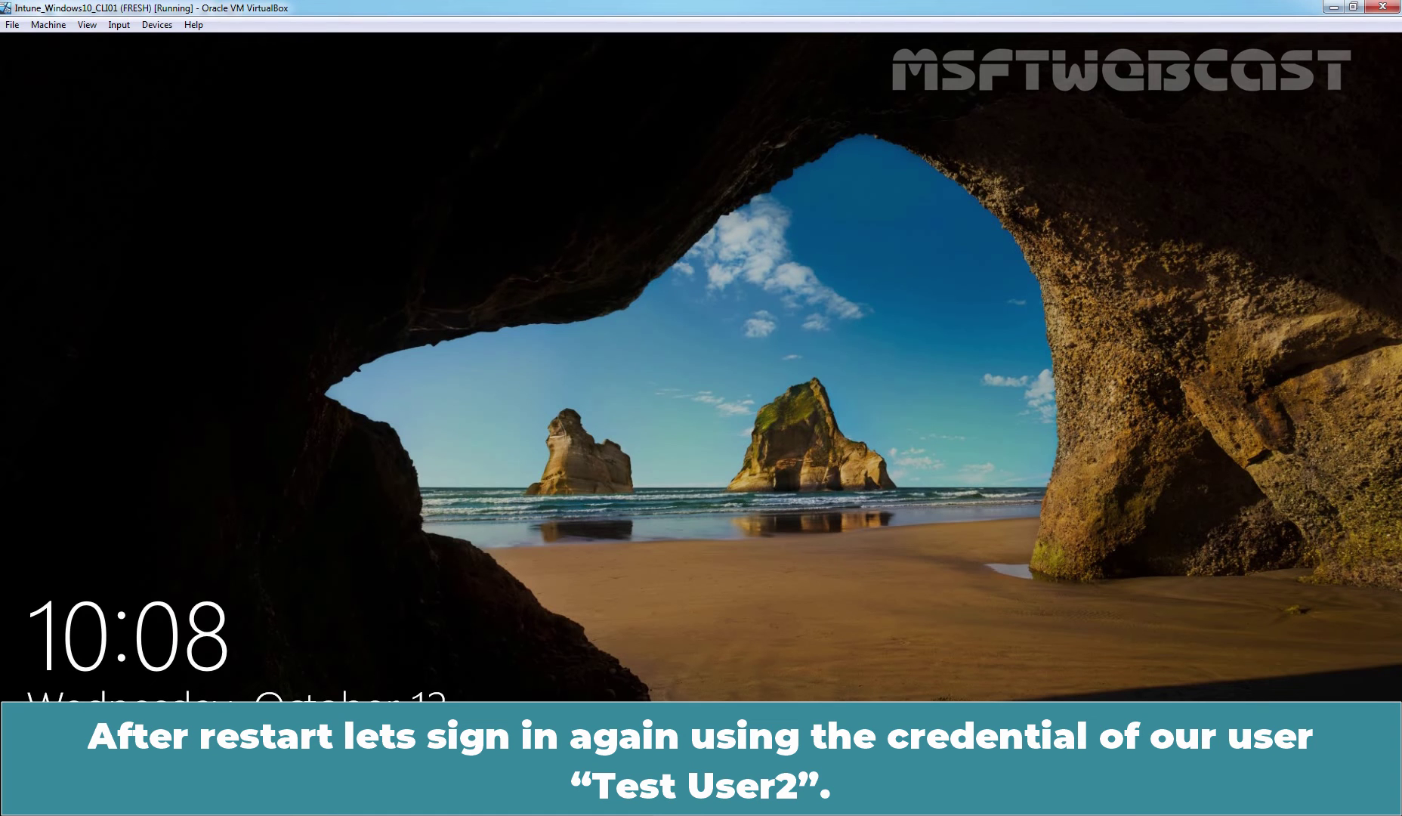
key("space")
type("12345")
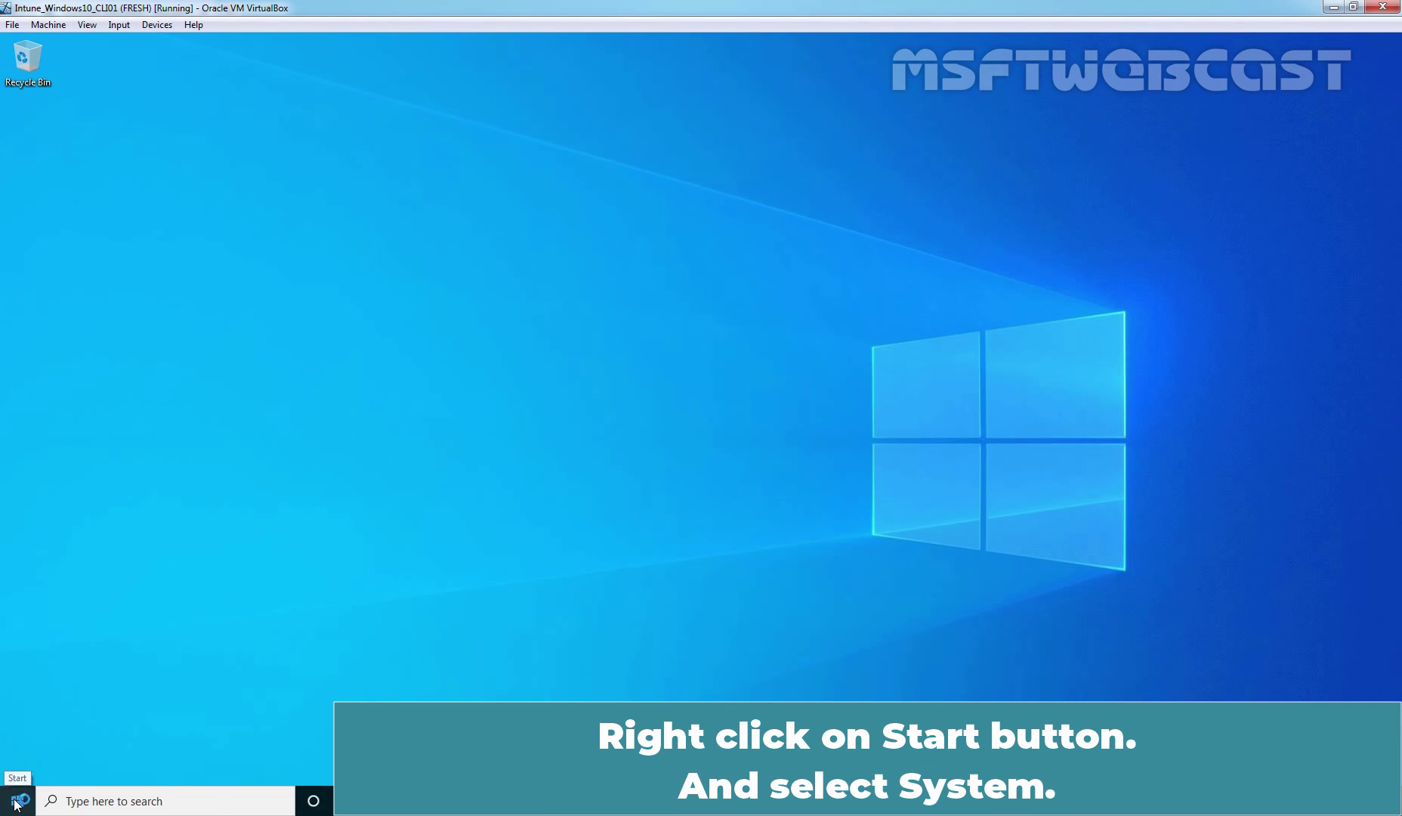
- Open the VM's About page to confirm the device name is now LABWin10-PC01
right_click(16, 803)
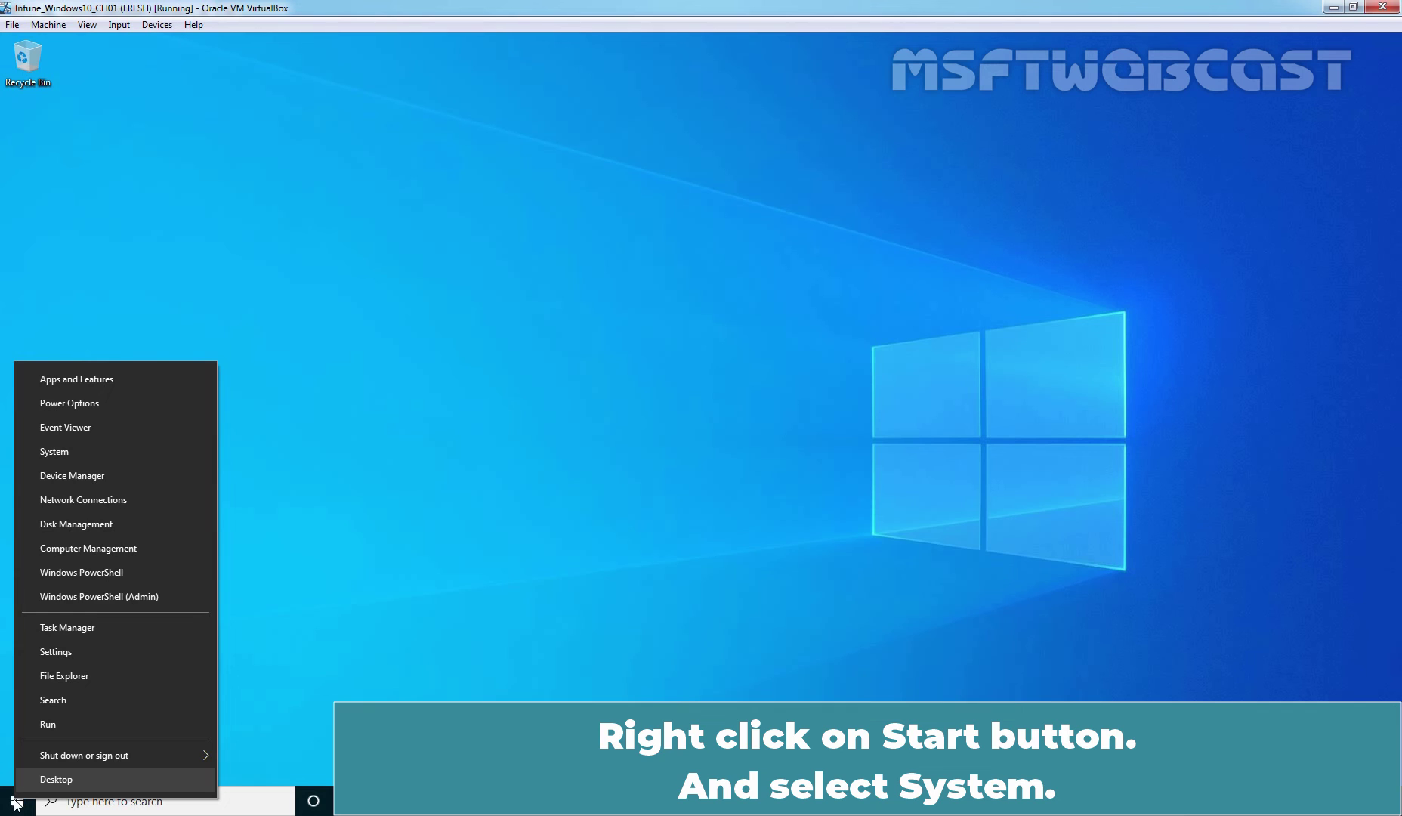
left_click(82, 452)
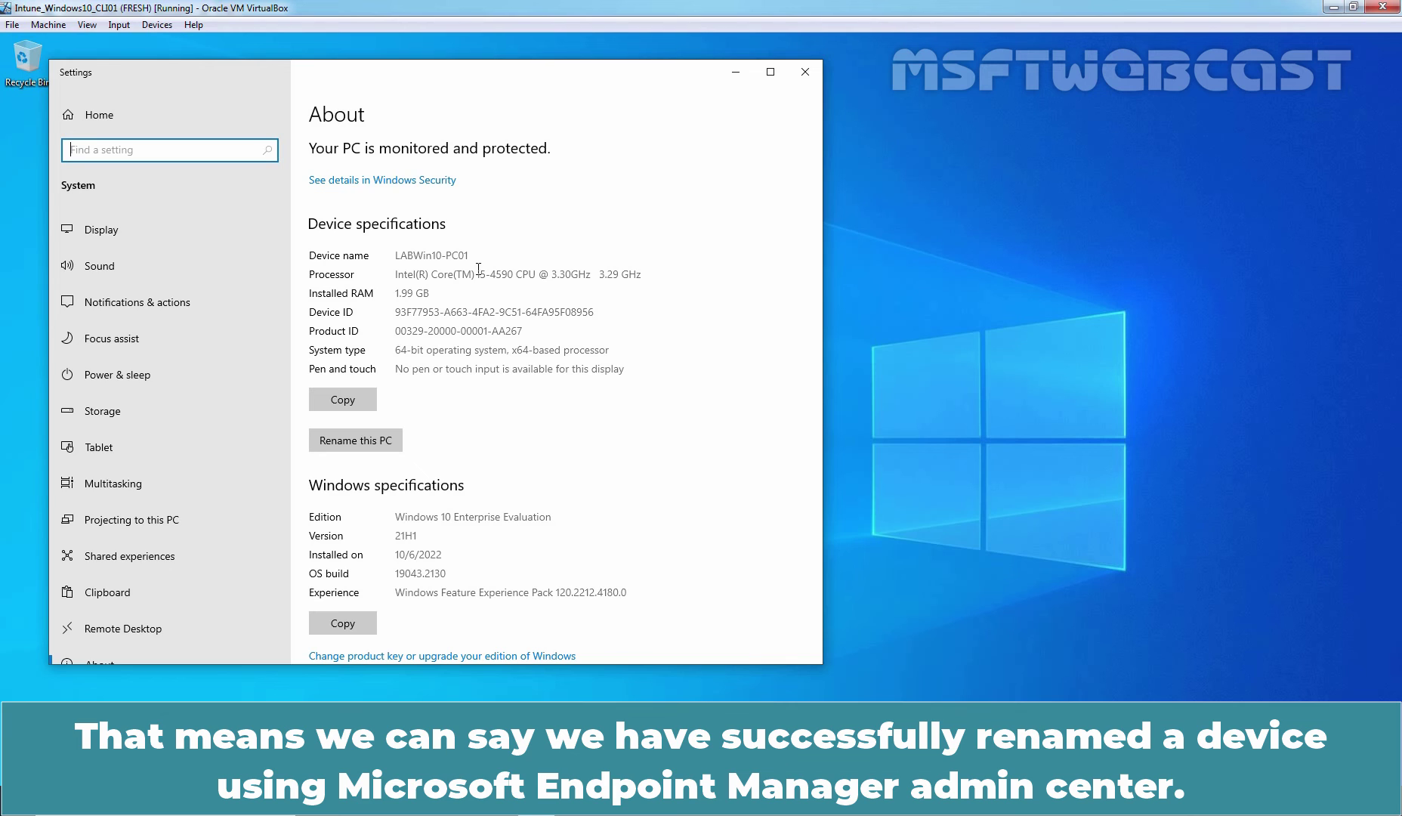
- Sync the work account again from Access work or school > Info, then switch to Edge
left_click(102, 122)
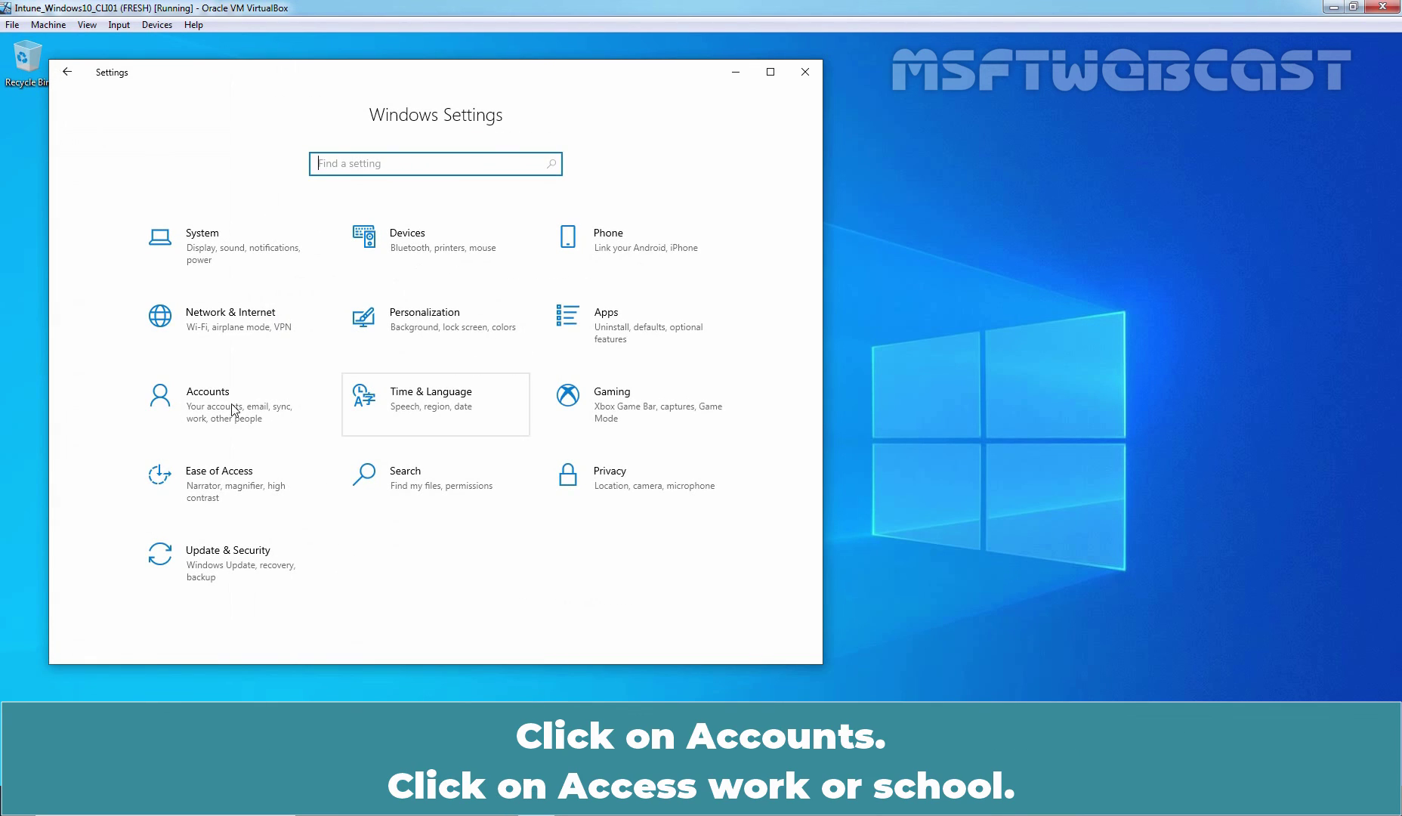
left_click(206, 395)
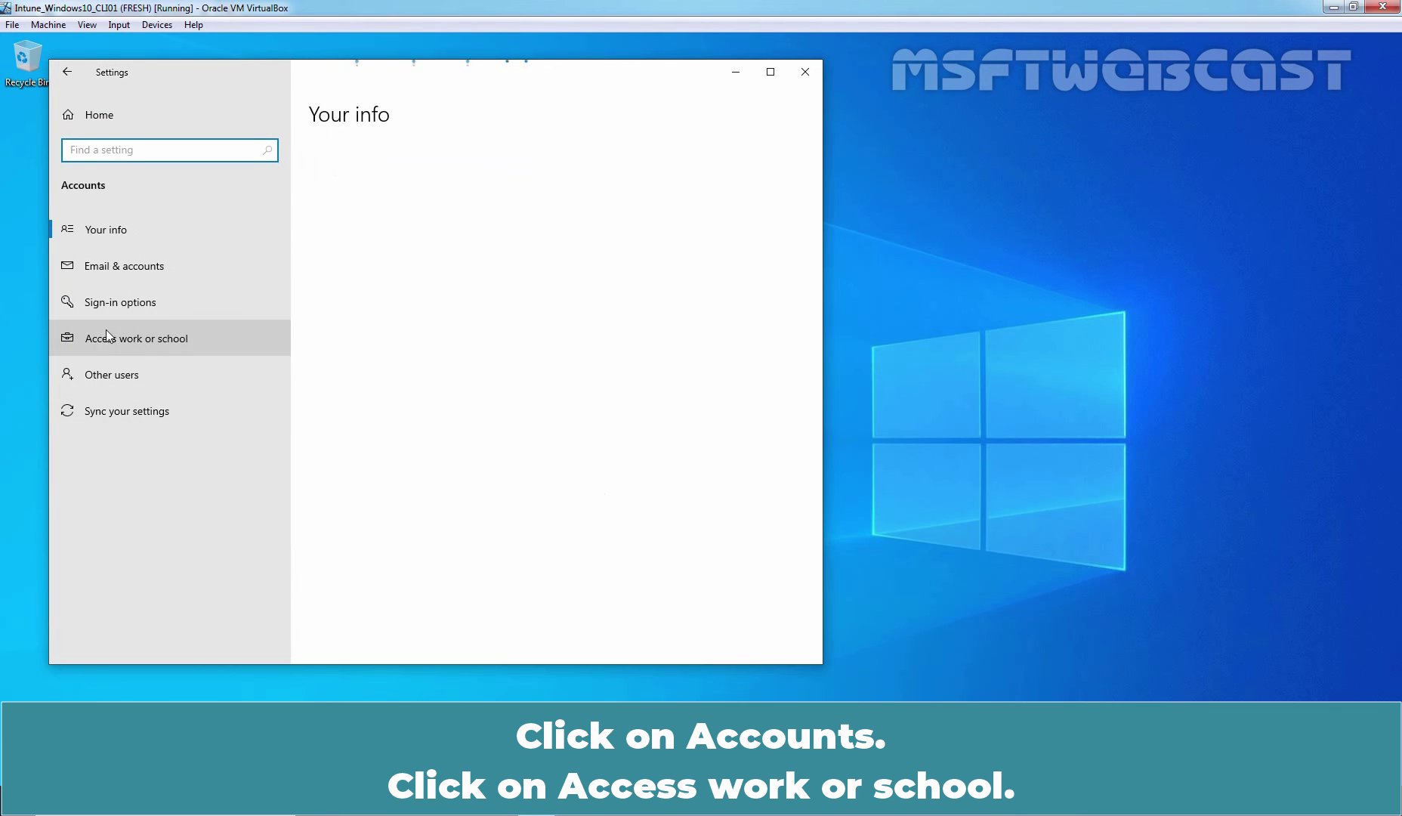
left_click(144, 338)
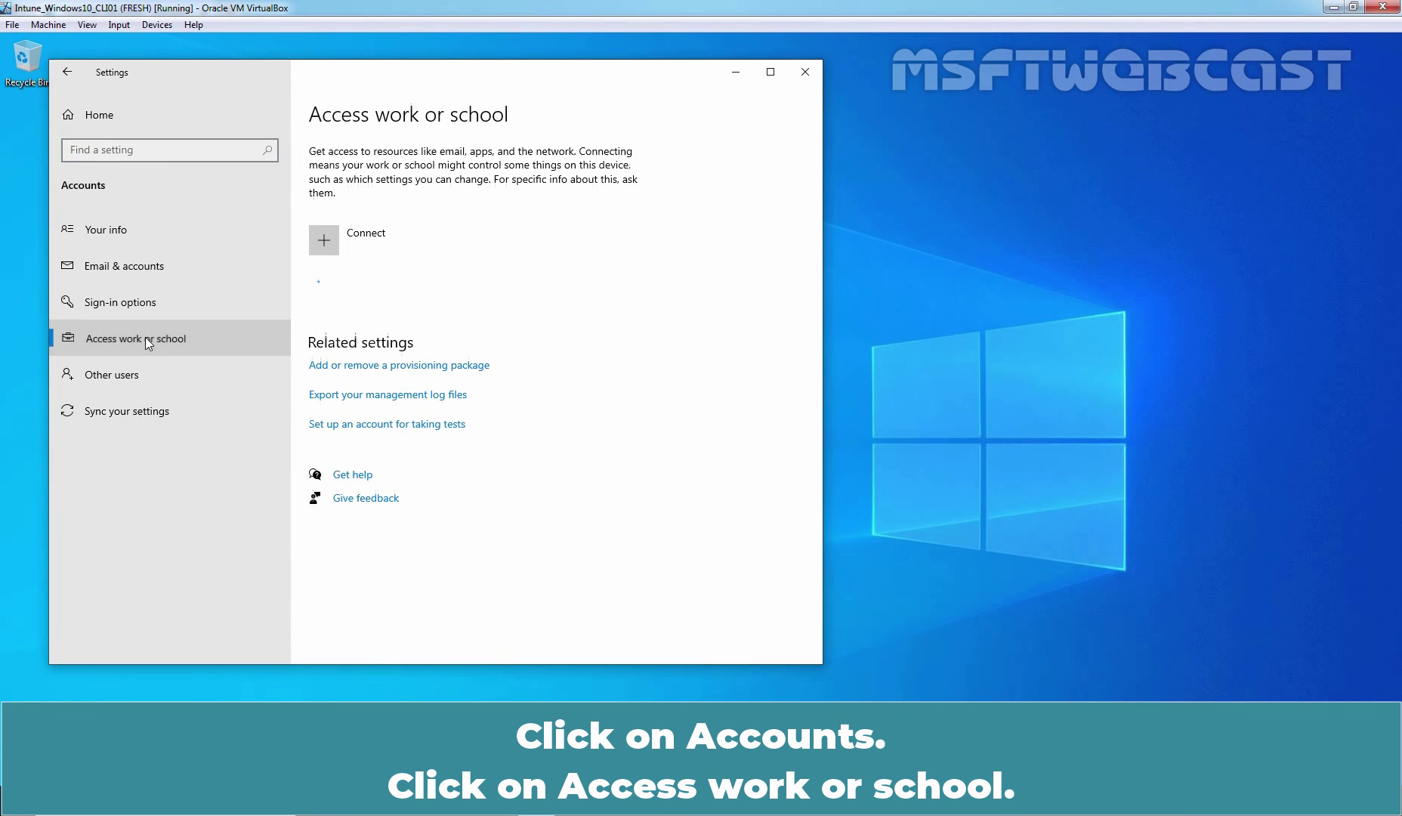
left_click(457, 292)
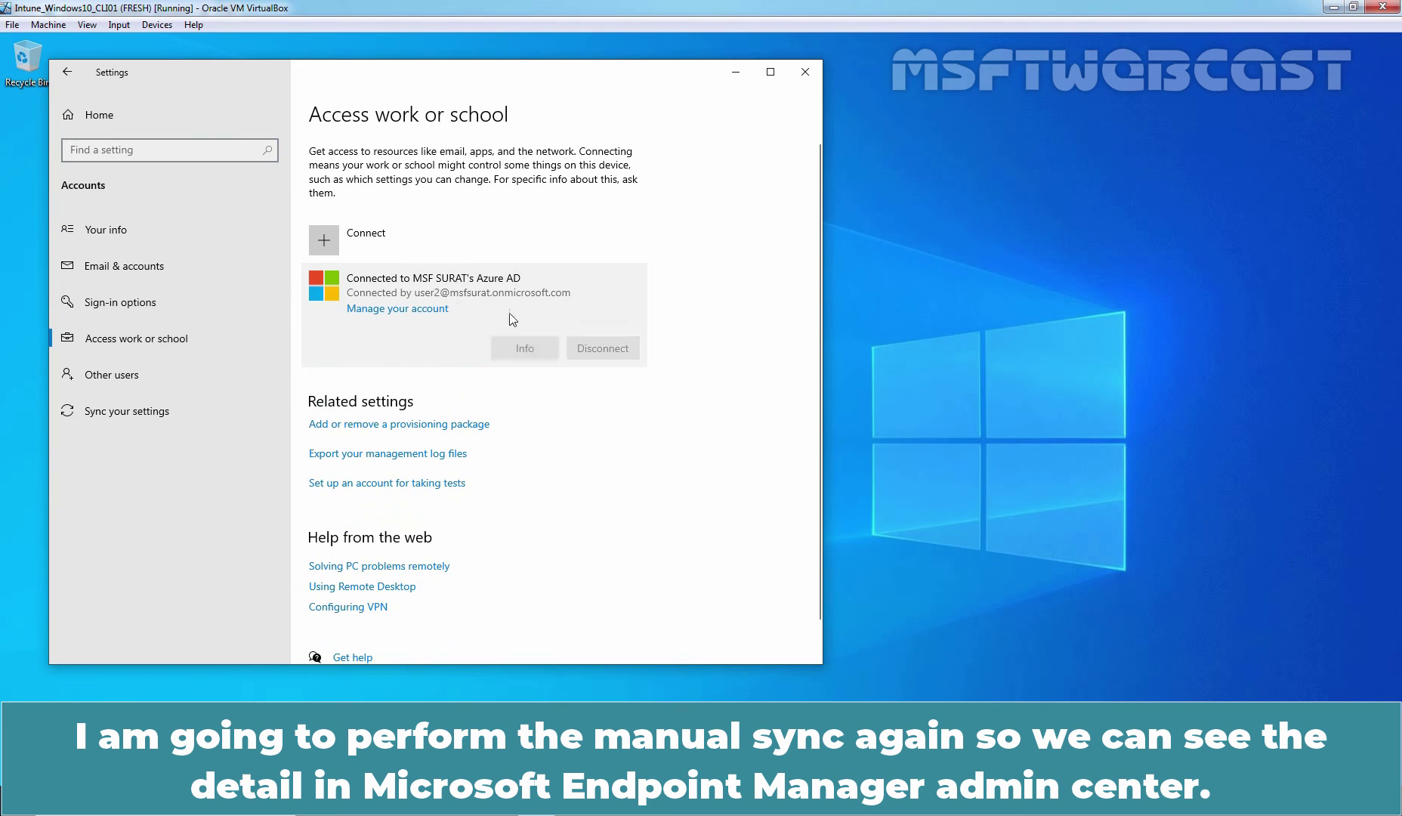
left_click(527, 348)
scroll(350, 601, "down", 3)
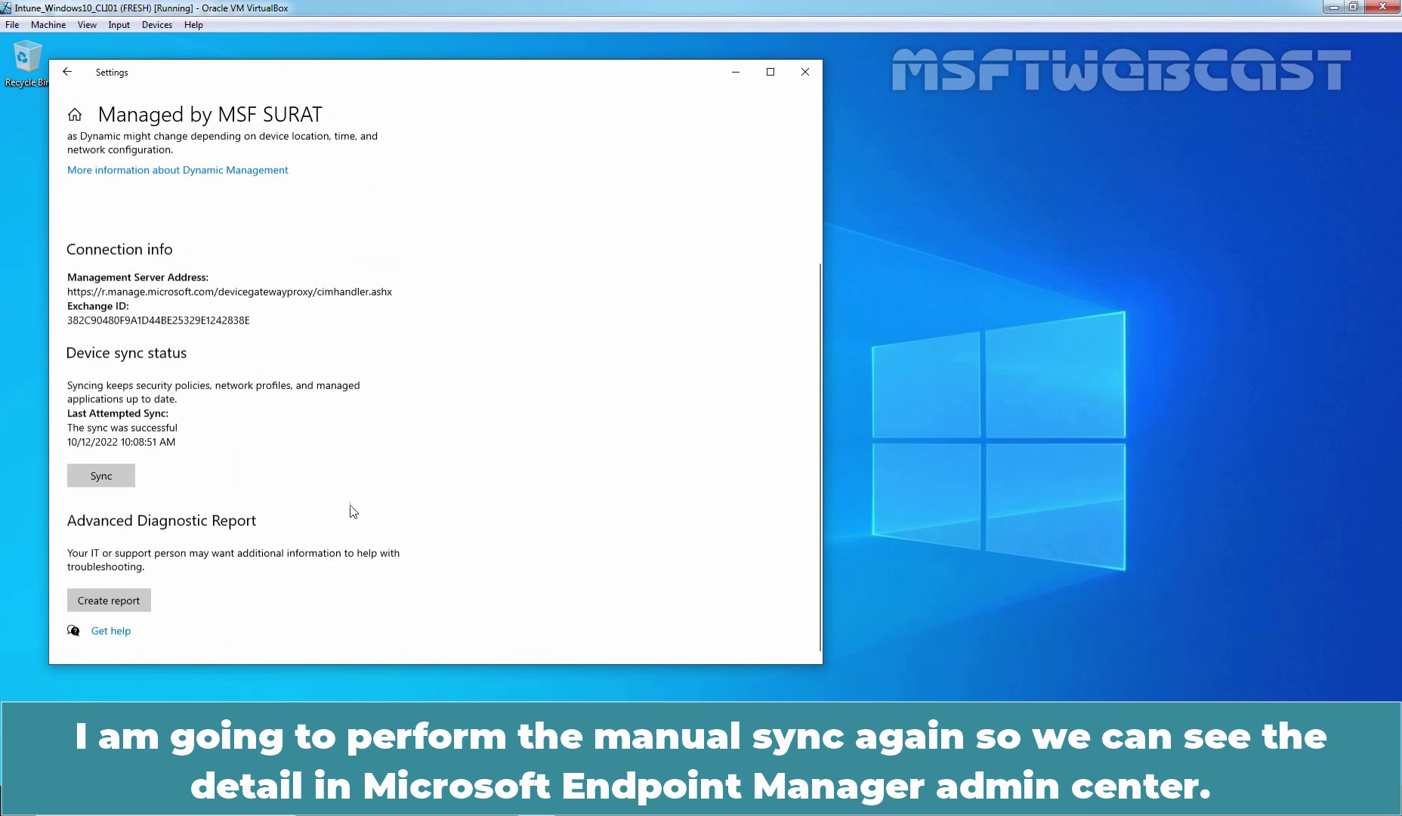
left_click(106, 475)
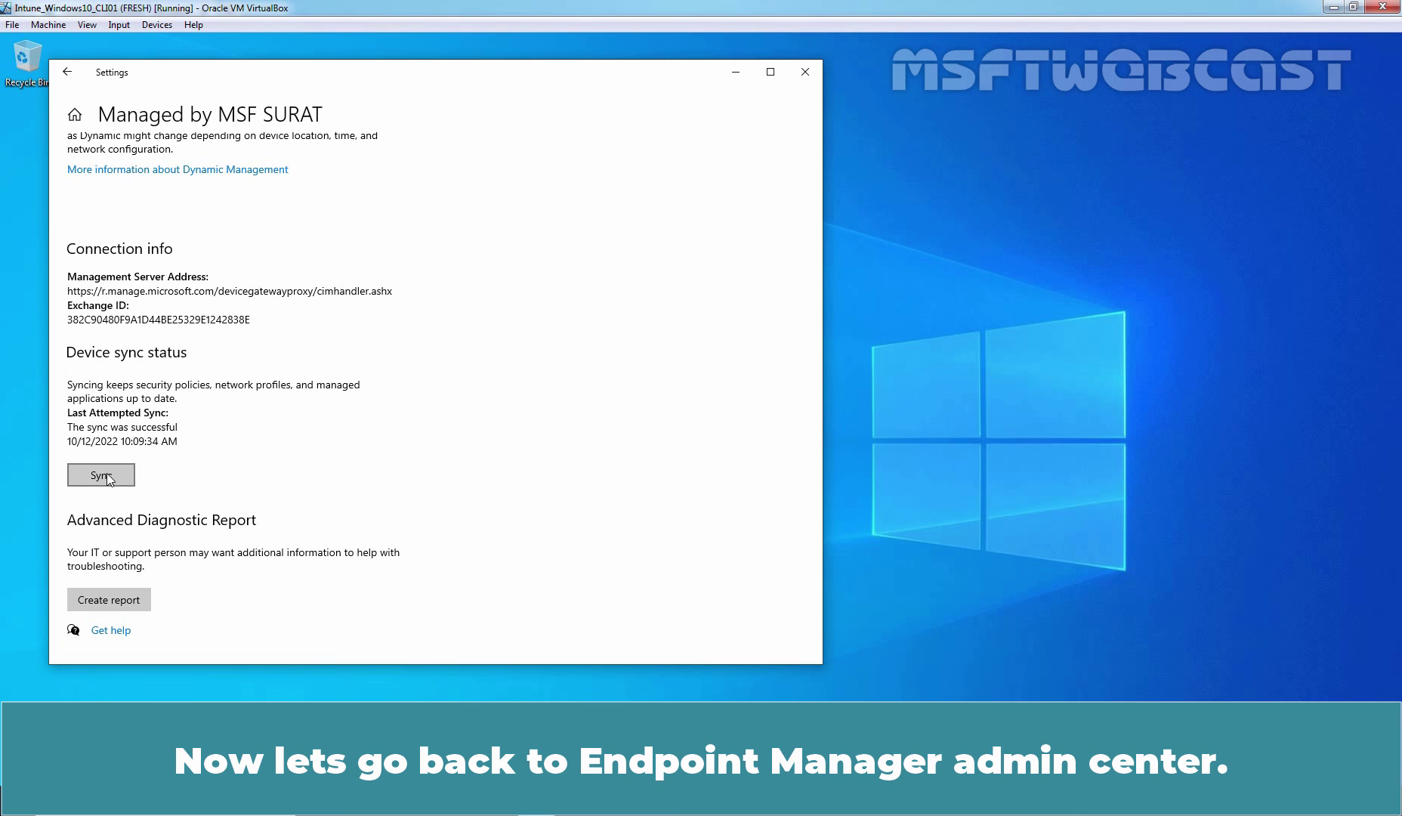
key("alt+Tab")
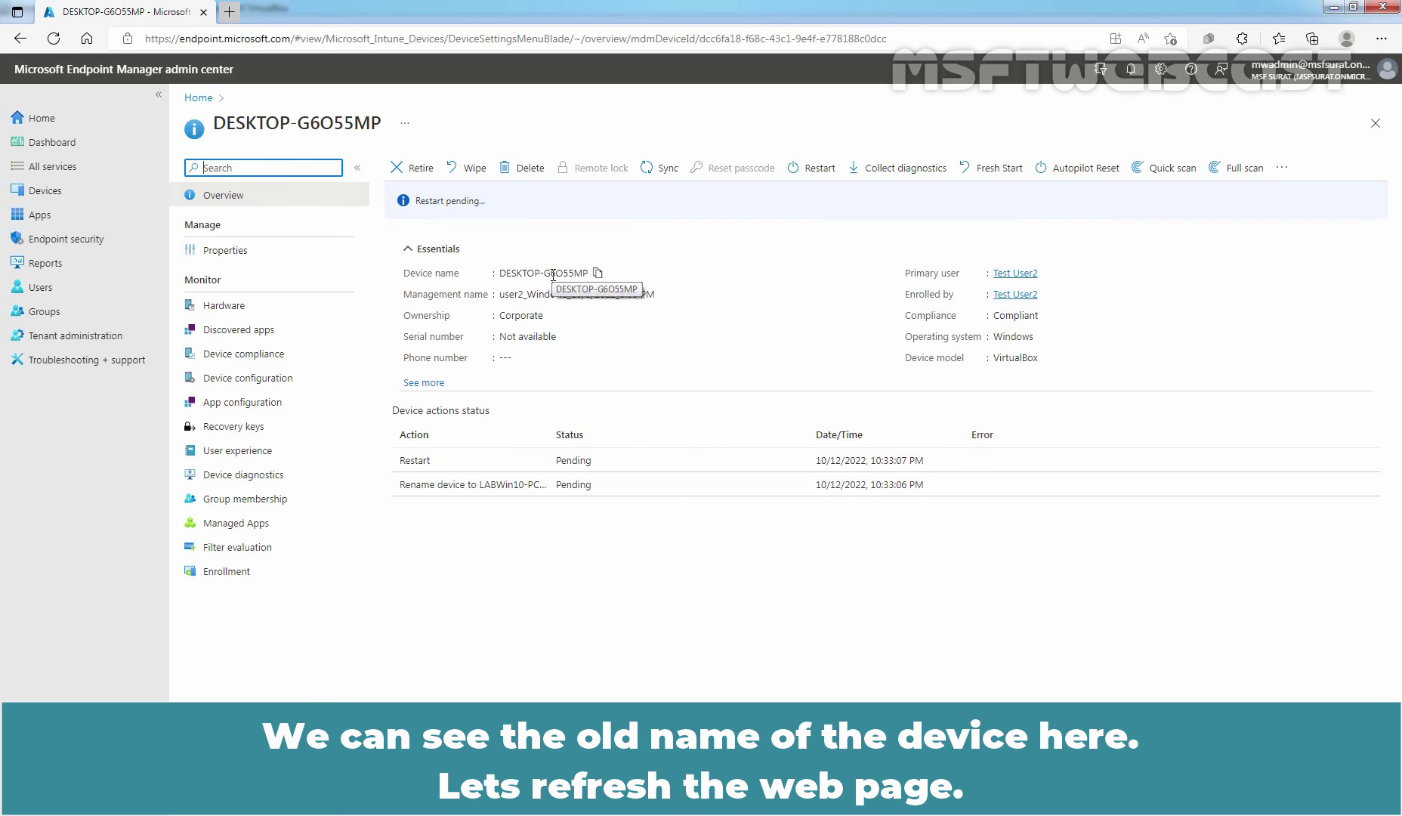
- Reload the device overview page so it shows the name LABWin10-PC01
left_click(56, 39)
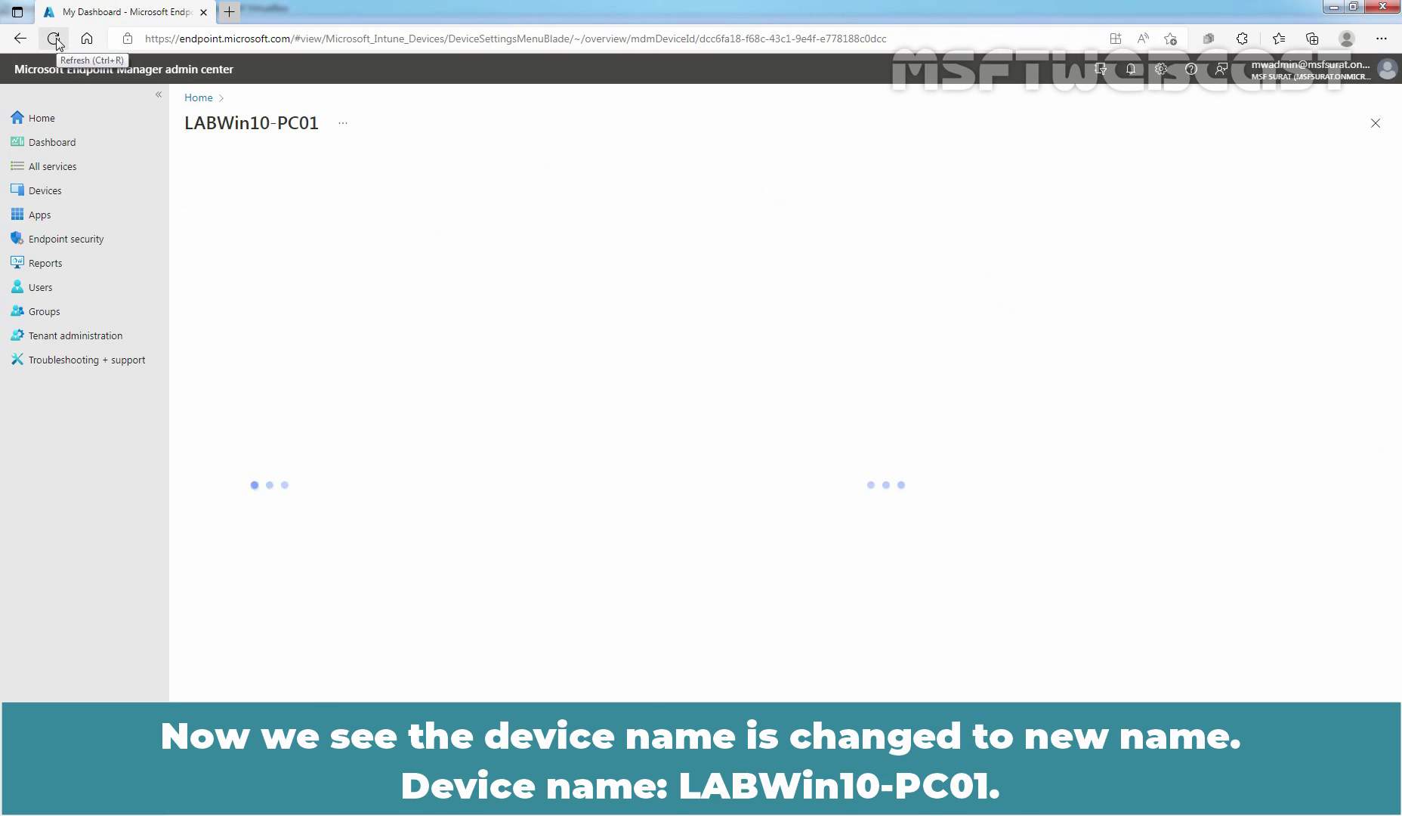